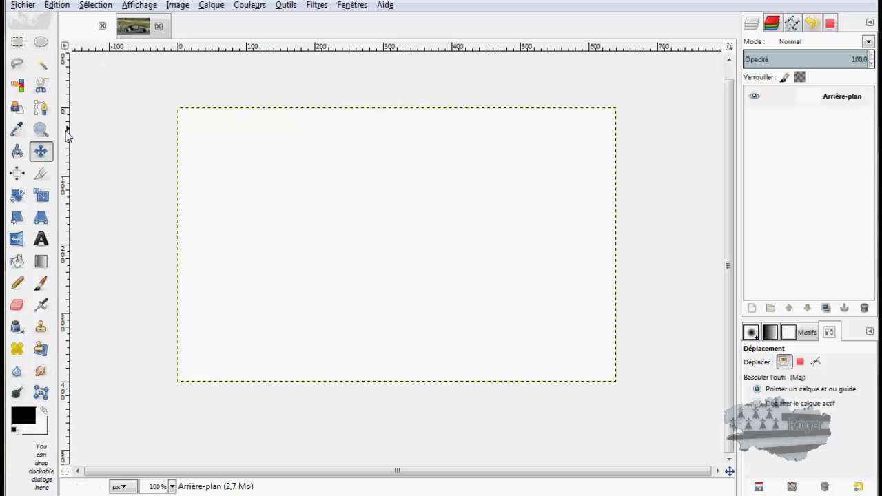
- Pull a vertical guide from the ruler onto the canvas at 200 px, and move it to 300 px
left_click_drag(67, 138, 315, 180)
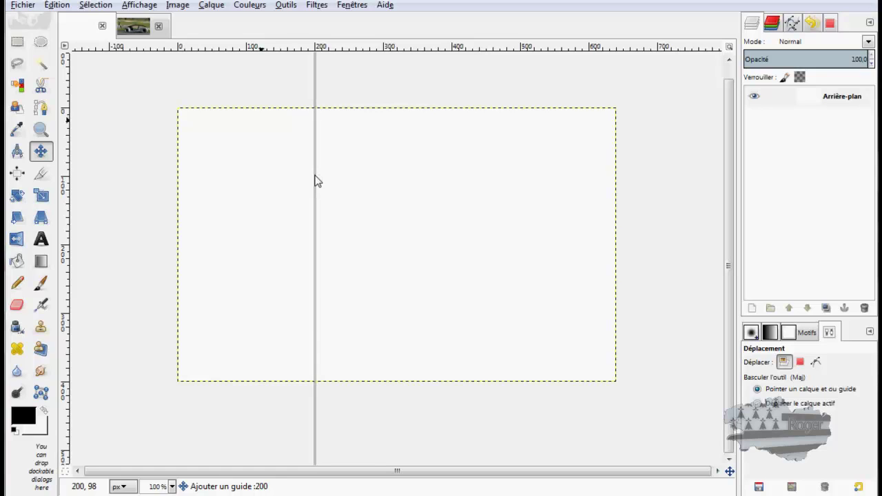
left_click_drag(315, 180, 315, 181)
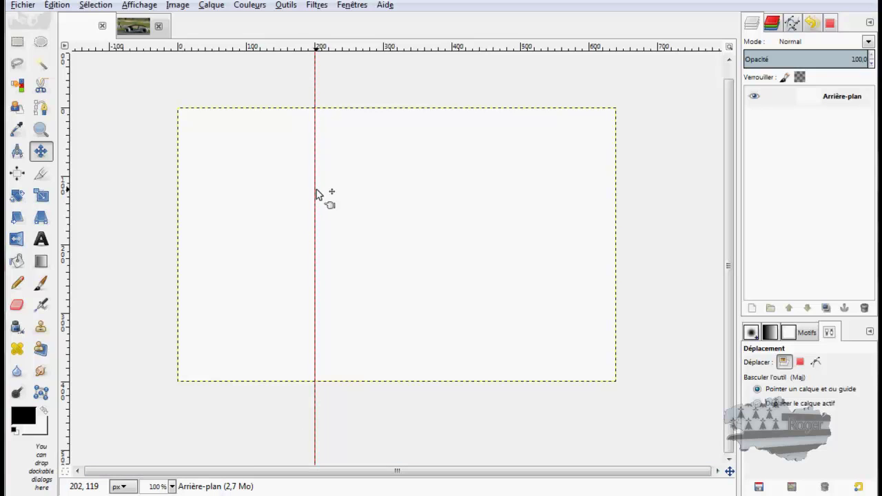
left_click_drag(316, 194, 383, 202)
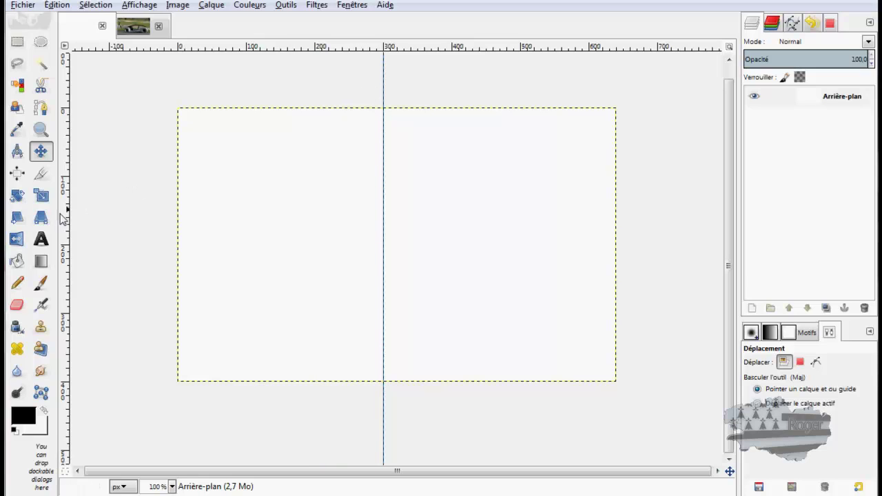
- Pull in vertical guides at about 100, 580 and 450 px, and horizontal guides at about 65, 225 and 340 px
left_click_drag(67, 224, 248, 221)
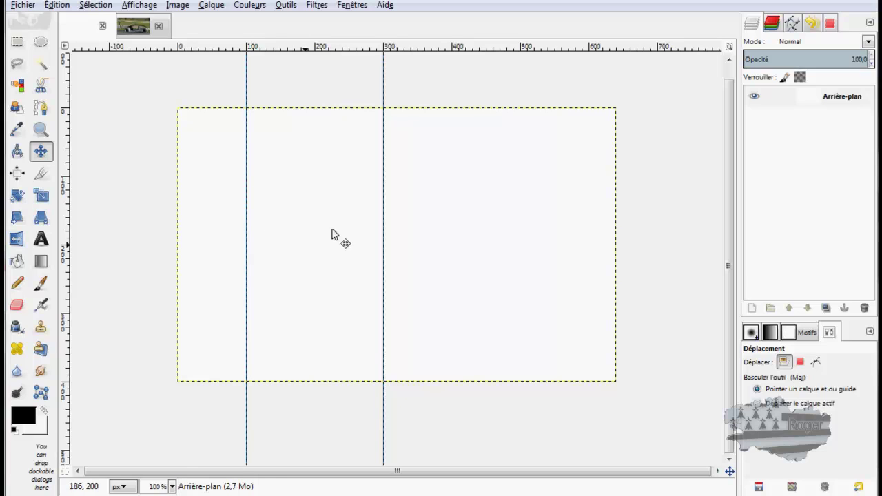
left_click_drag(67, 210, 579, 218)
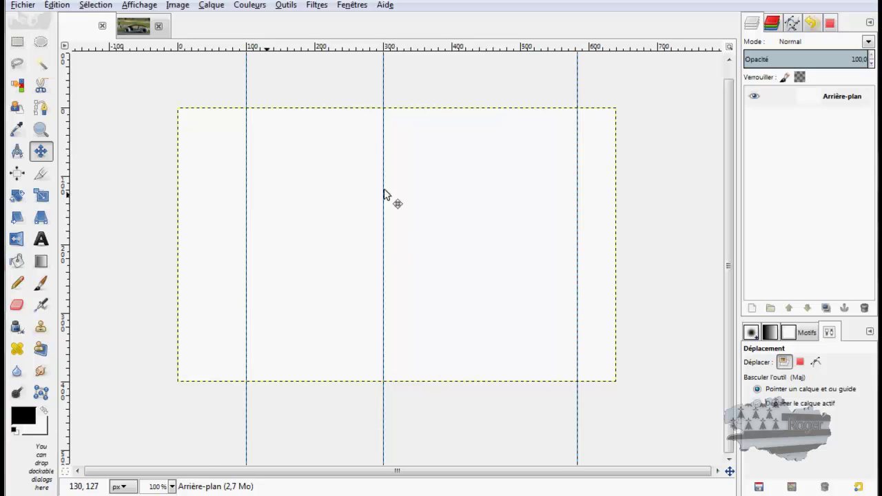
left_click_drag(462, 50, 456, 150)
left_click_drag(479, 49, 462, 261)
left_click_drag(472, 52, 447, 339)
left_click_drag(69, 236, 487, 236)
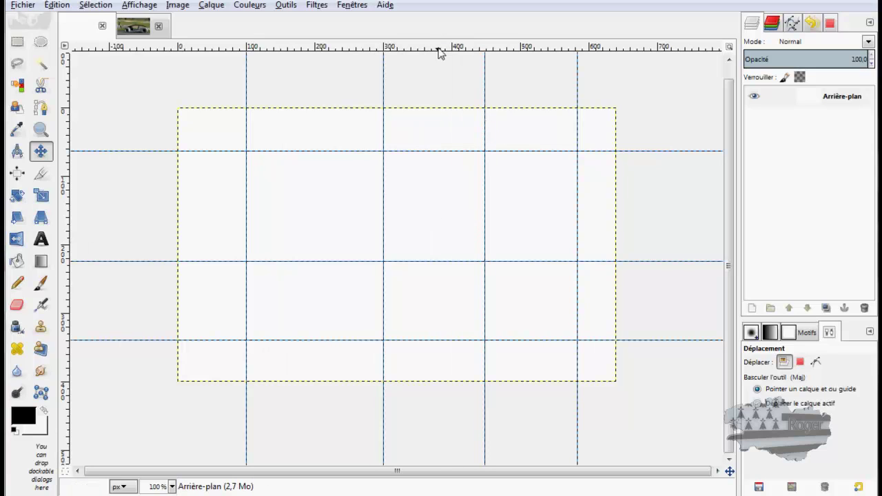
- Add horizontal guides at about 105 and 270 px, and move the topmost guide up to about 45 px
left_click_drag(441, 50, 430, 182)
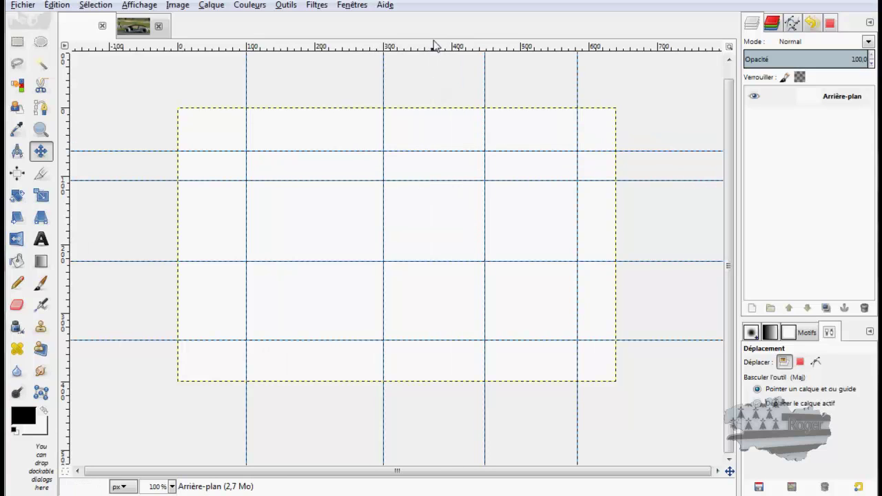
left_click_drag(433, 48, 425, 293)
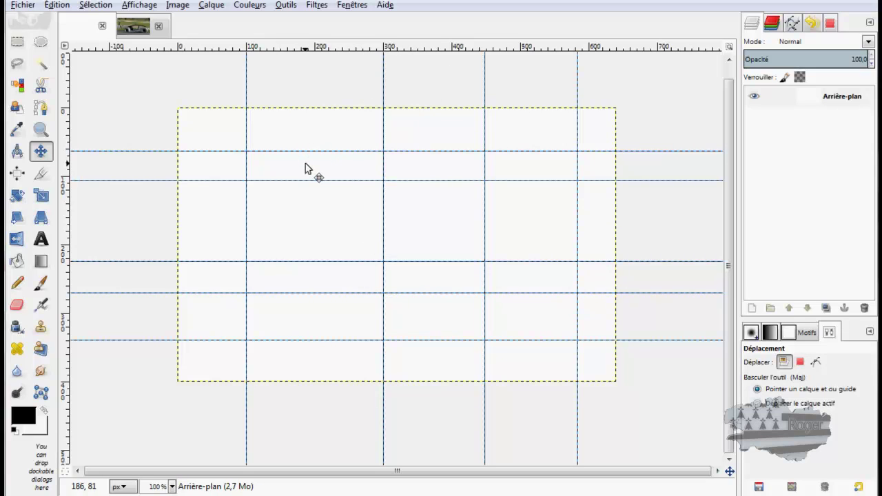
left_click_drag(311, 151, 334, 145)
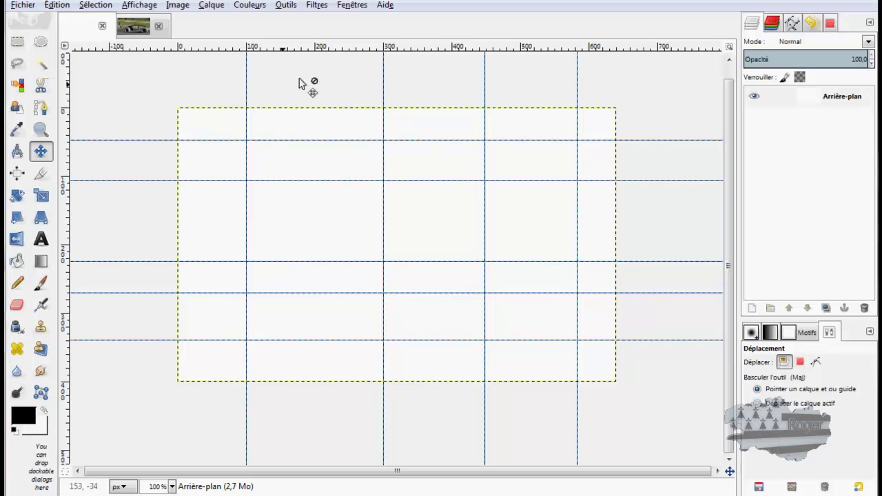
- Remove all guides from the image
left_click(180, 8)
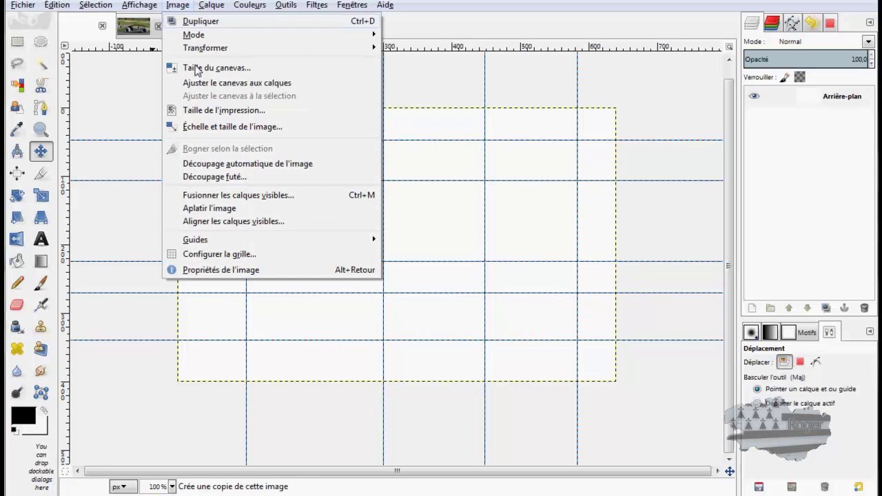
mouse_move(233, 241)
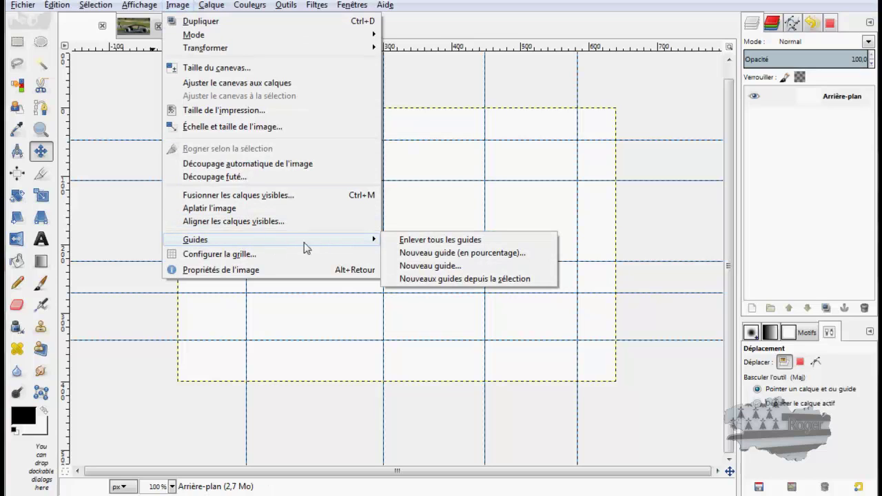
left_click(449, 243)
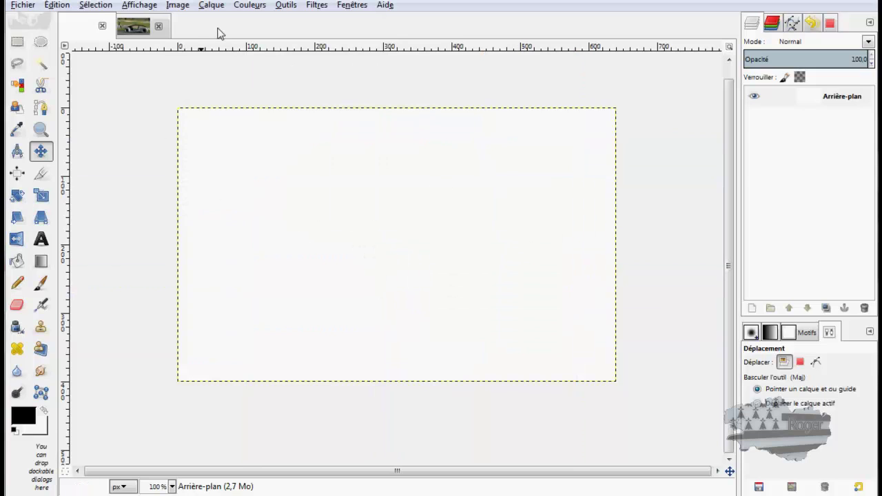
- Create a new vertical guide at the exact position 200 px
left_click(178, 6)
mouse_move(215, 241)
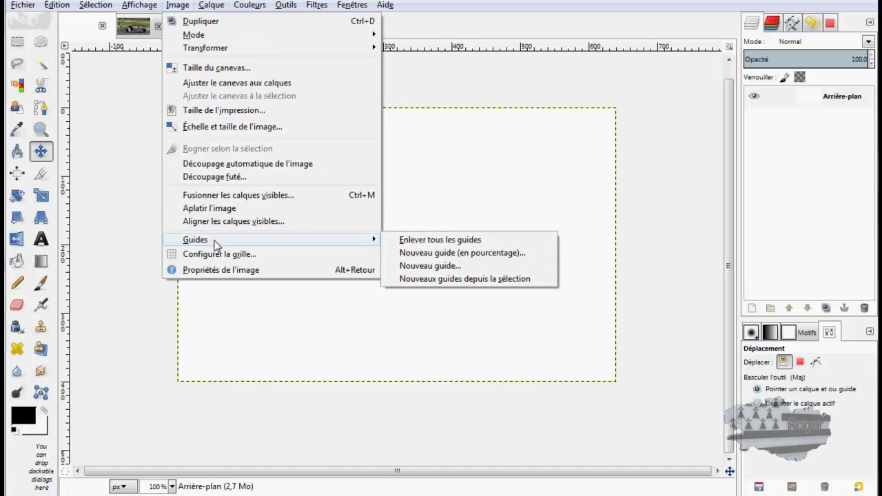
left_click(451, 268)
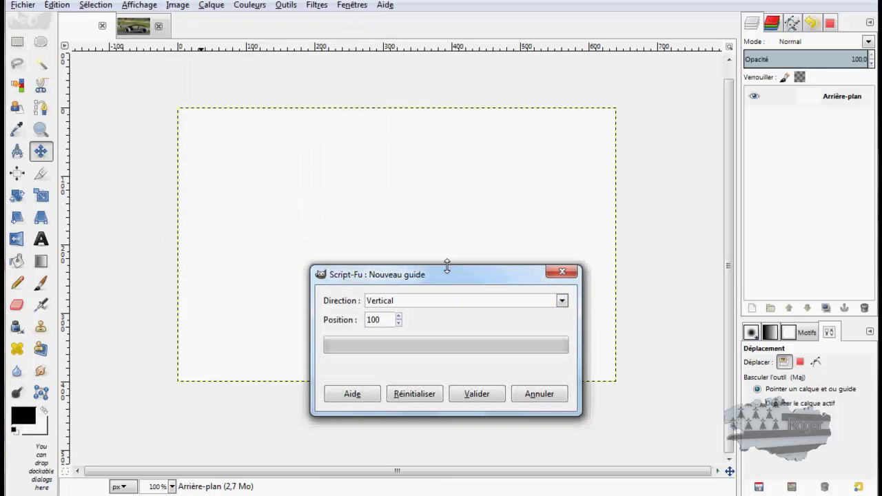
left_click_drag(443, 278, 656, 142)
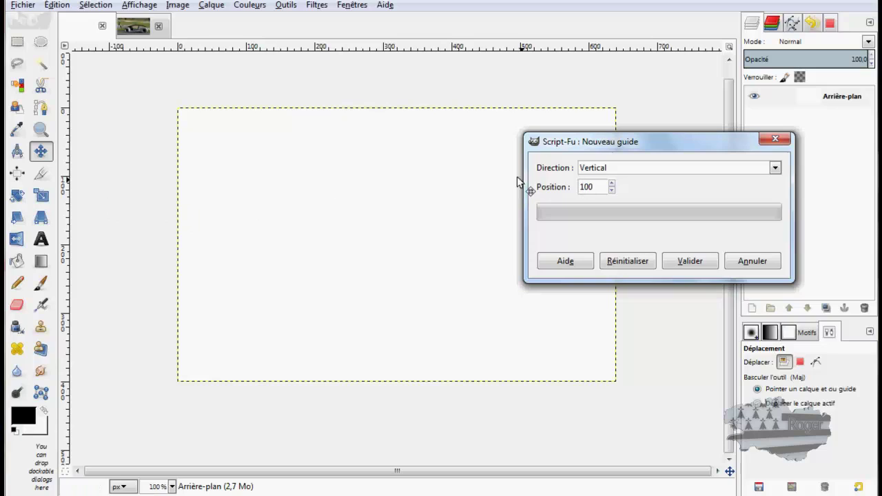
left_click_drag(586, 186, 580, 186)
type("2")
left_click(691, 263)
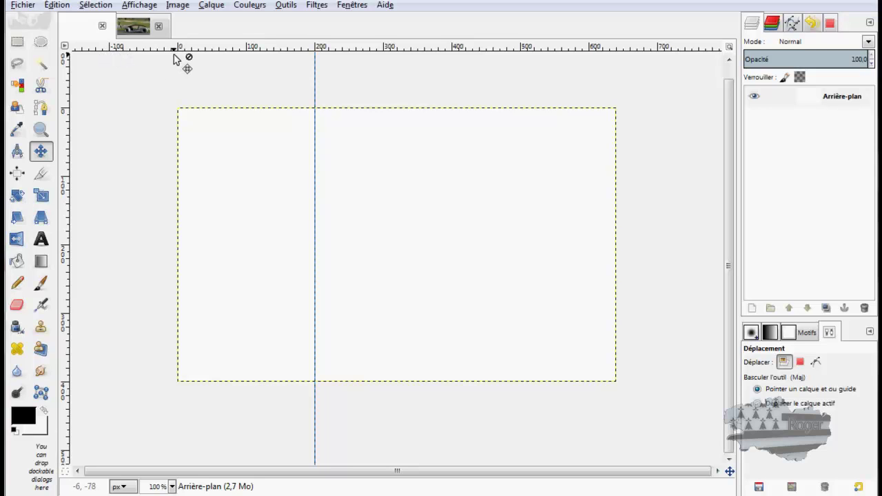
- Create a second vertical guide at position 400 px
left_click(178, 5)
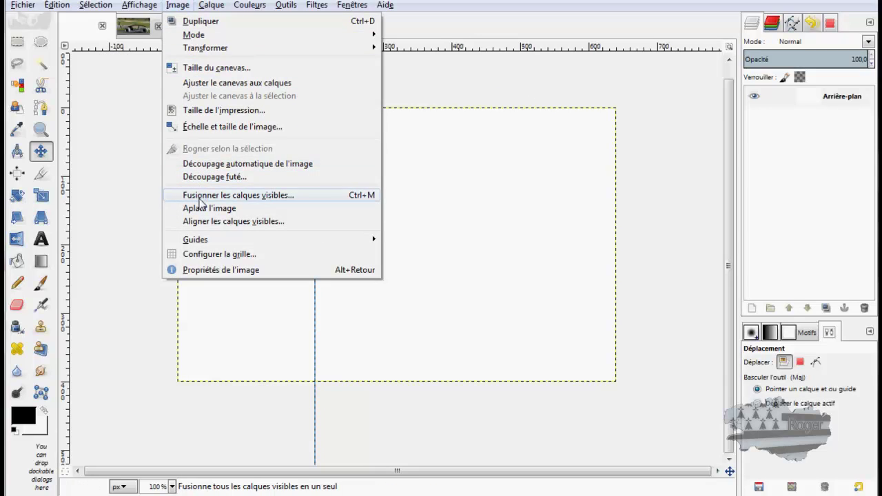
mouse_move(213, 239)
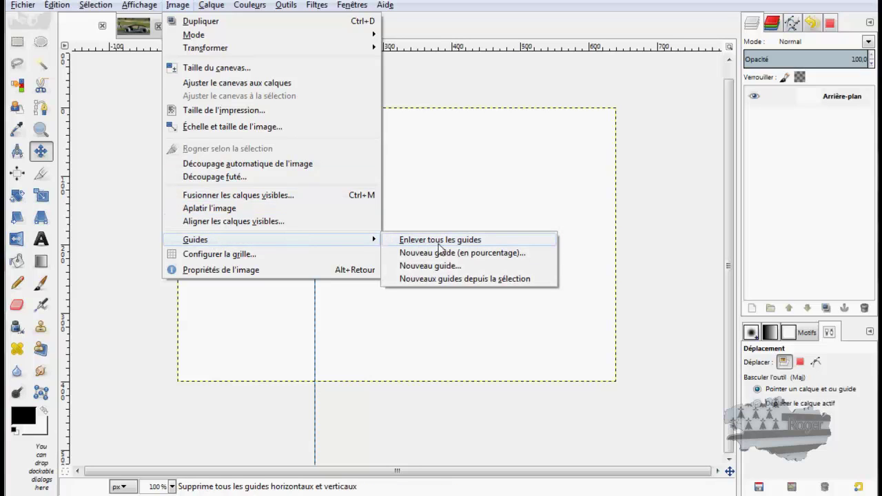
left_click(447, 266)
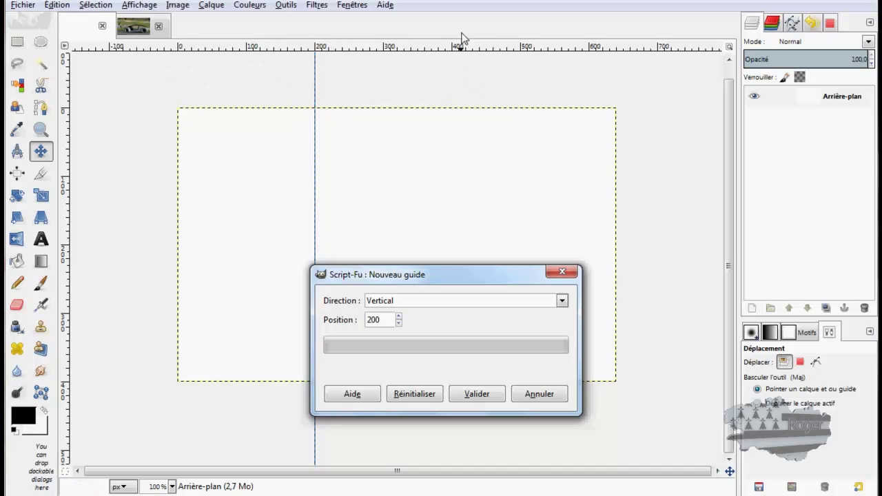
left_click(372, 319)
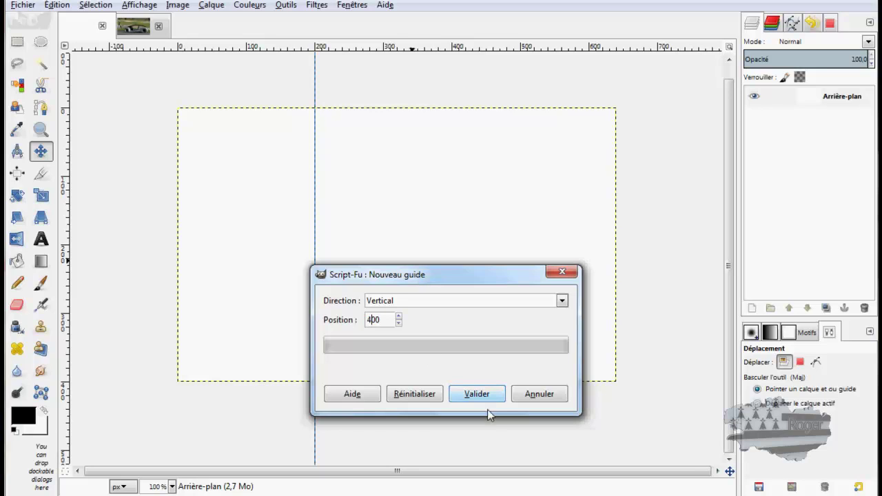
left_click(476, 395)
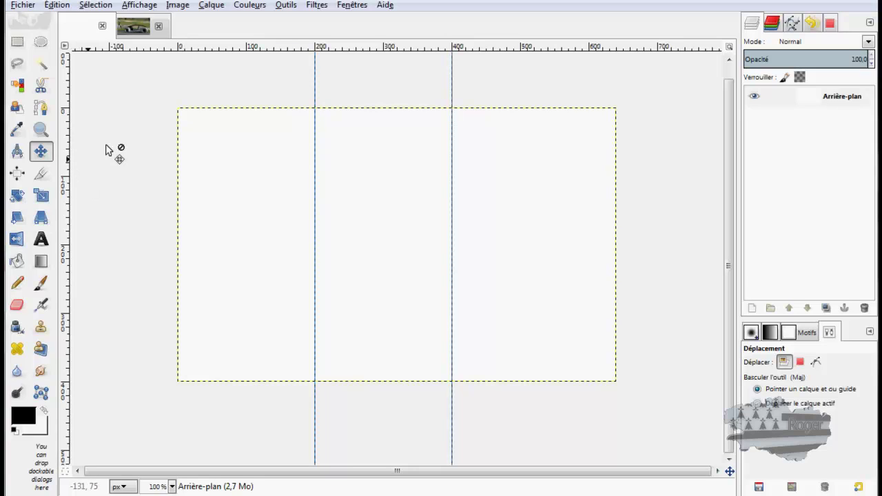
- Create a new guide with horizontal direction at position 100 px
left_click(182, 10)
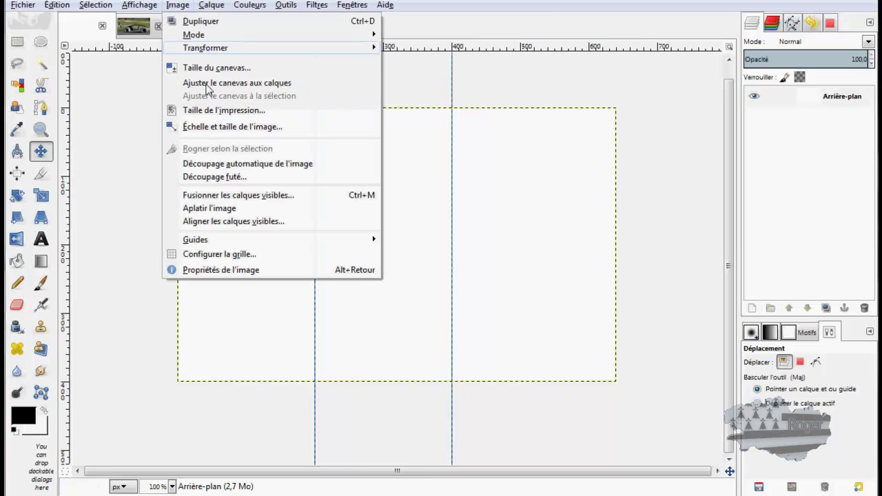
mouse_move(213, 242)
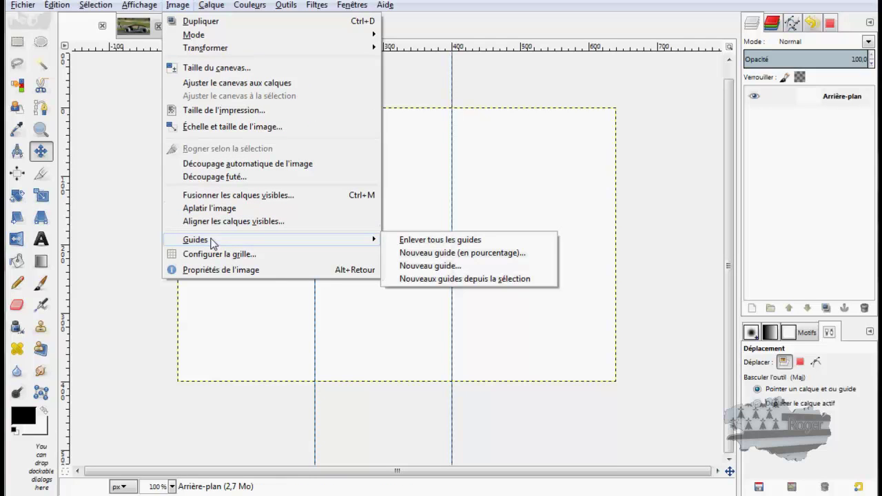
left_click(428, 266)
left_click_drag(423, 275, 486, 122)
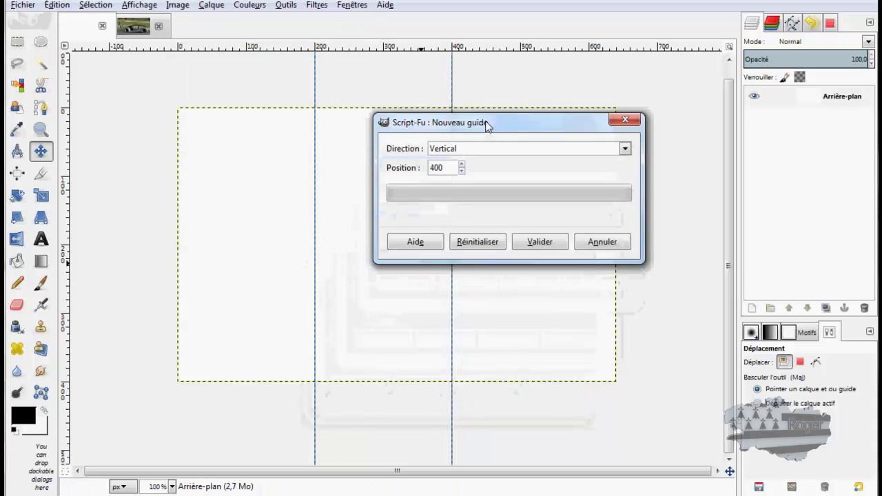
left_click(492, 148)
left_click(488, 165)
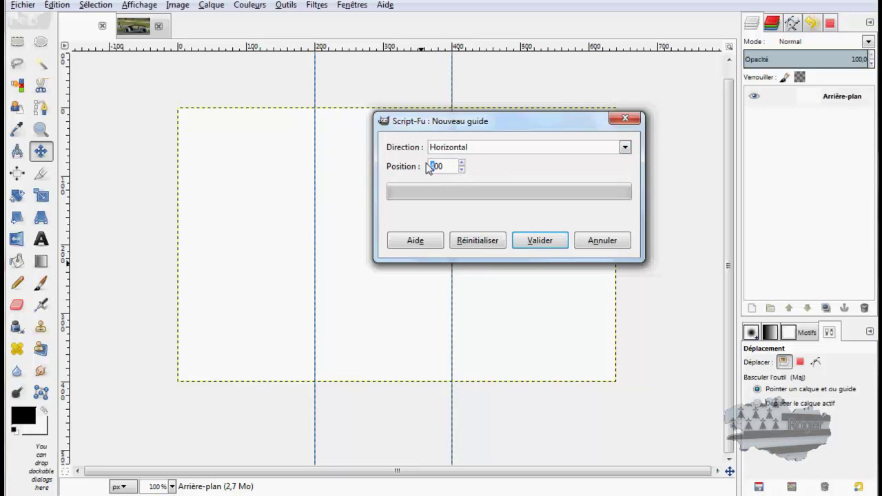
type("1")
left_click(538, 241)
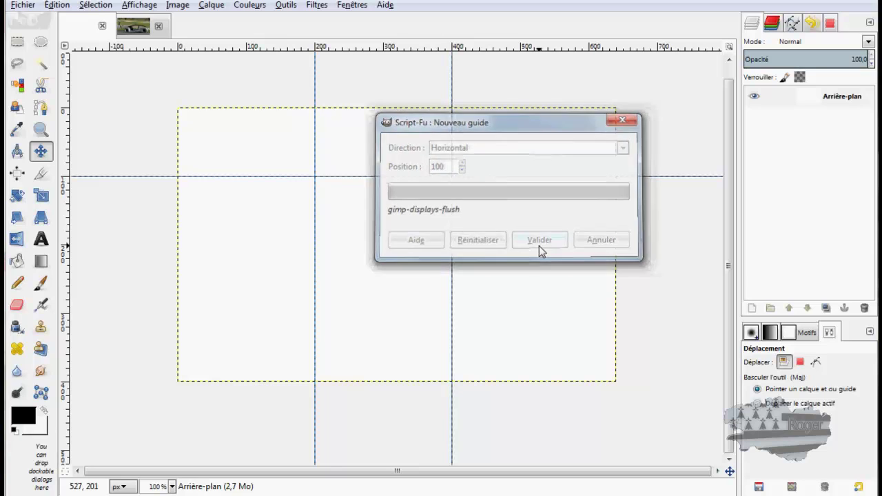
- Create a second horizontal guide at position 300 px
left_click(181, 7)
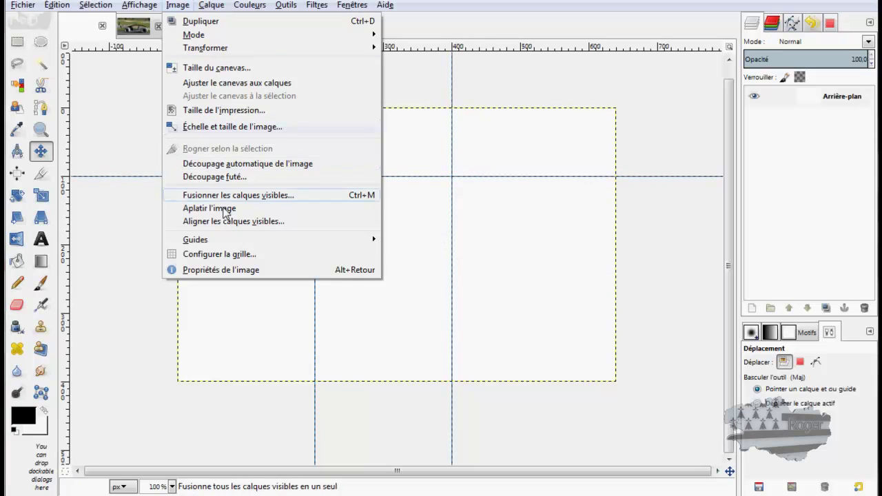
mouse_move(236, 242)
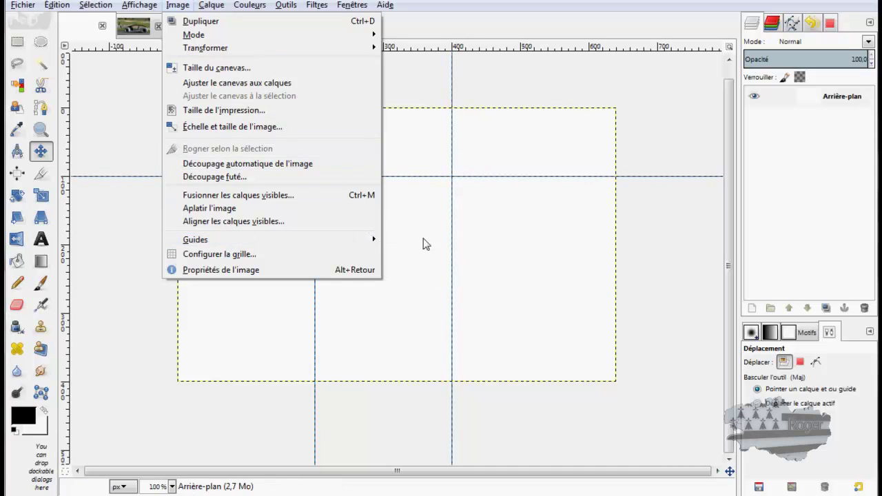
mouse_move(369, 239)
left_click(437, 268)
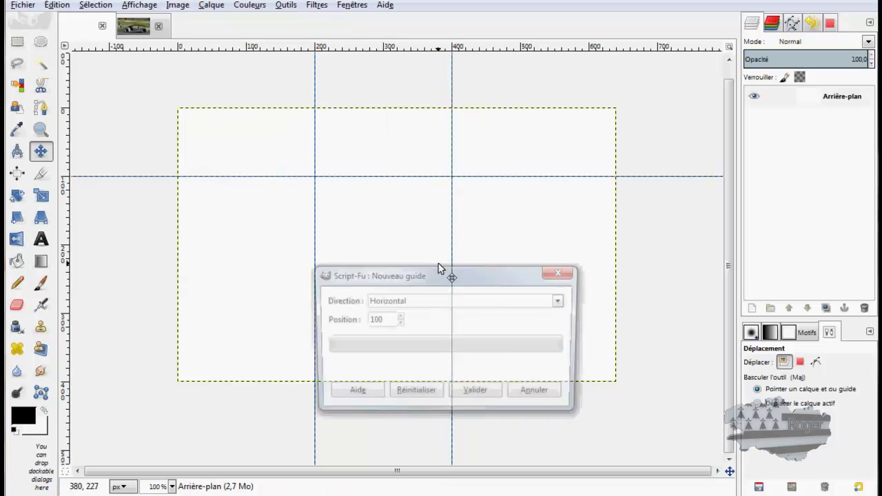
left_click(371, 320)
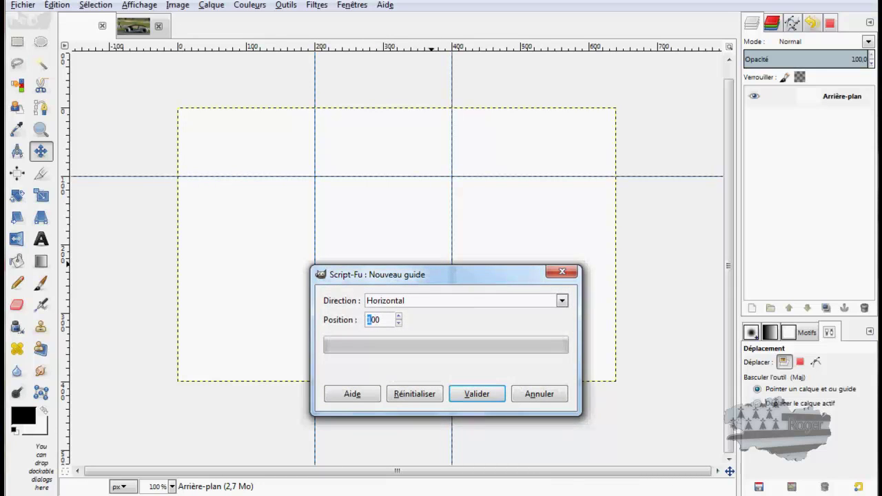
type("3")
left_click(476, 394)
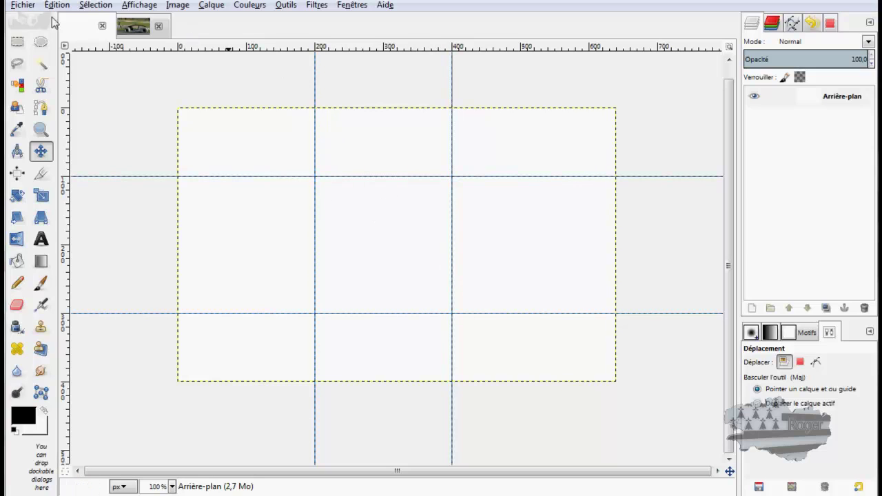
- Make a rectangular selection over the area enclosed by the four guides, and clear the selection
left_click(18, 44)
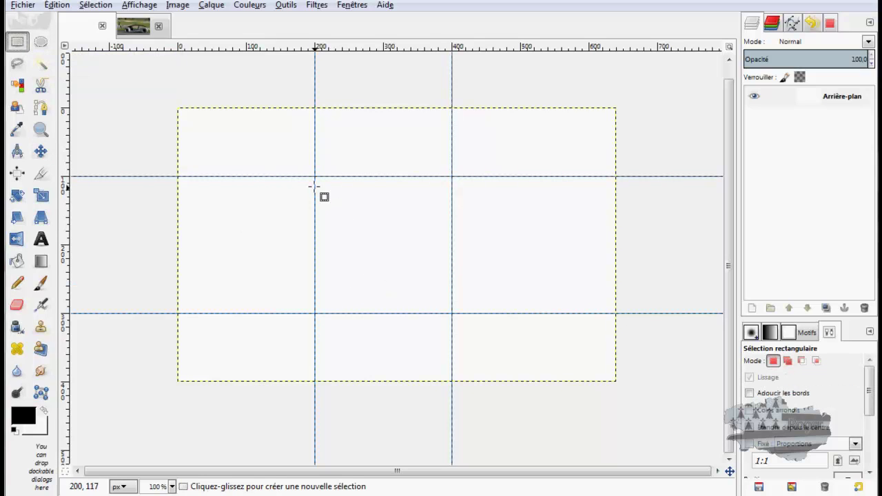
left_click_drag(316, 176, 453, 315)
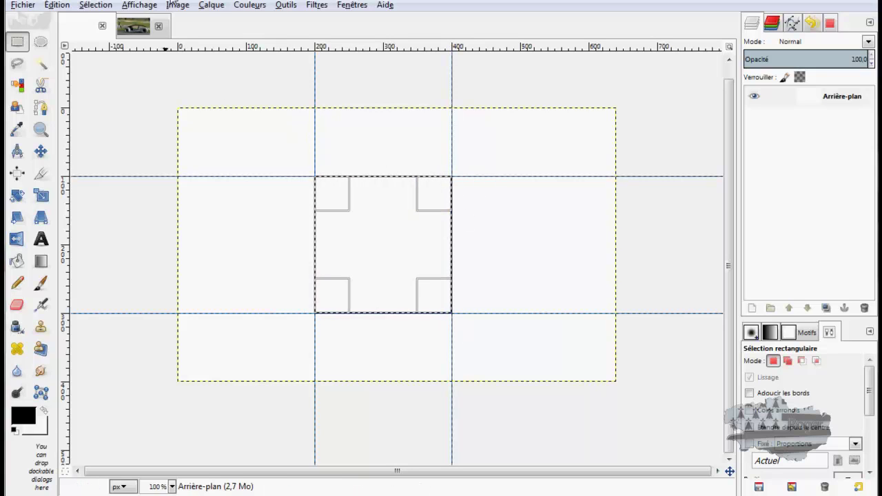
left_click(99, 5)
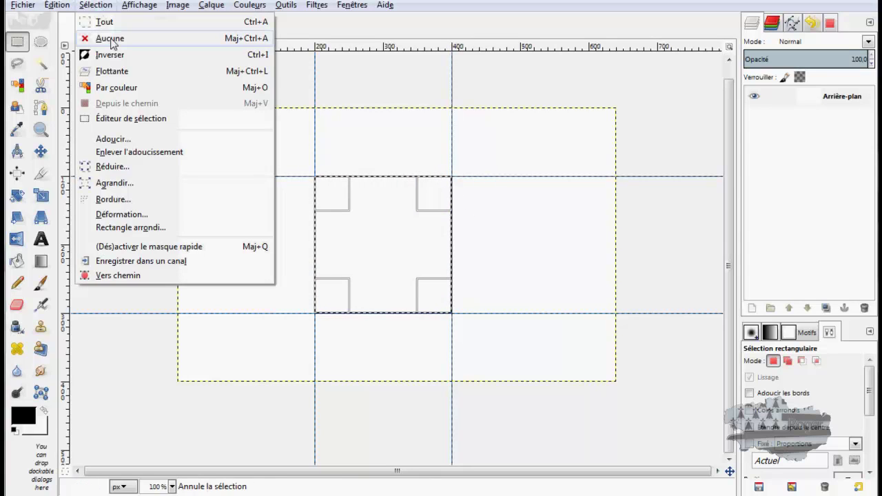
left_click(111, 39)
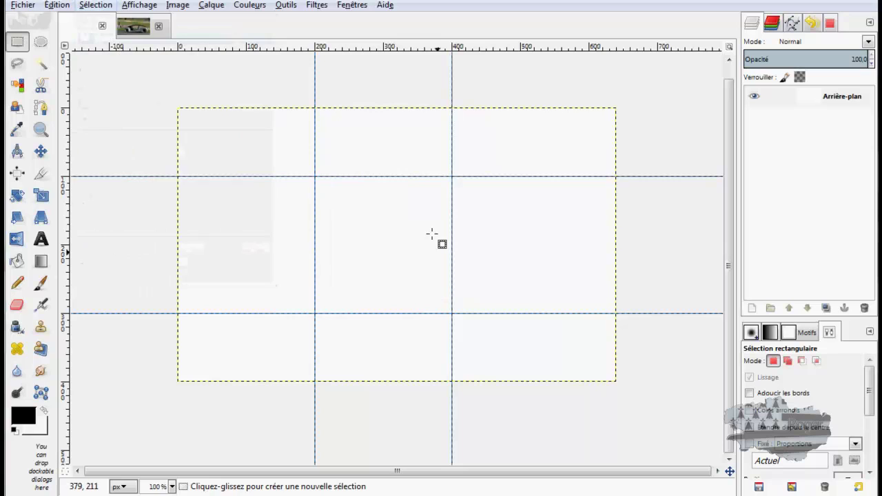
- Make an elliptical selection inscribed in the area enclosed by the four guides, and clear the selection
left_click(40, 43)
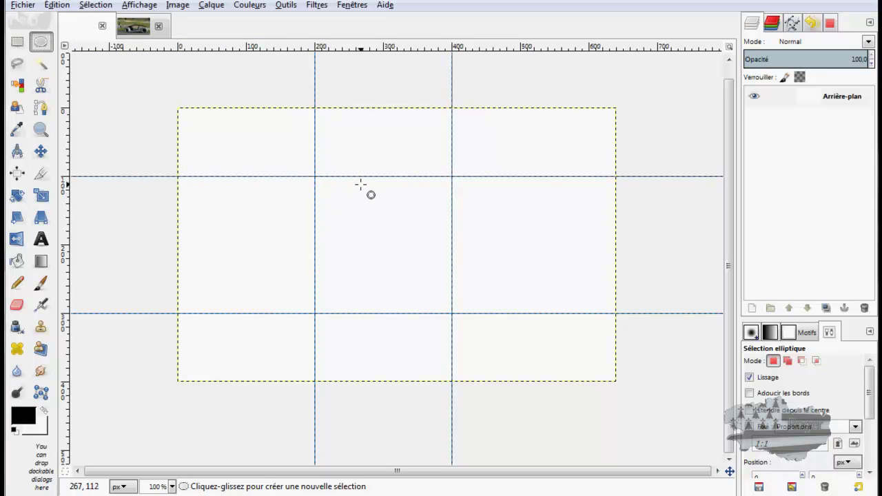
left_click_drag(373, 242, 447, 183)
left_click_drag(390, 249, 382, 313)
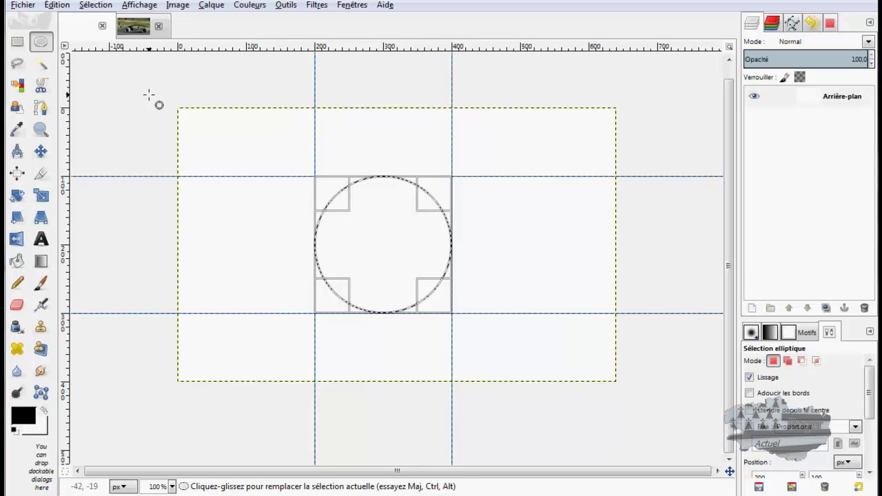
left_click(94, 6)
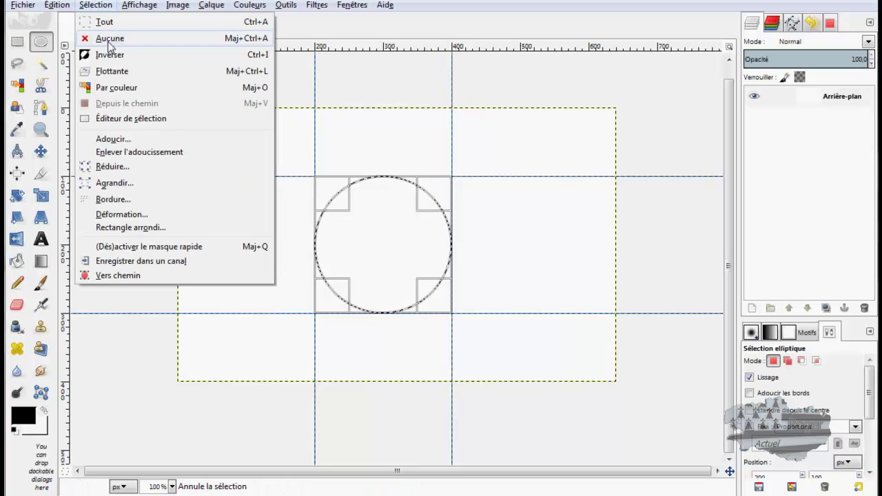
left_click(108, 42)
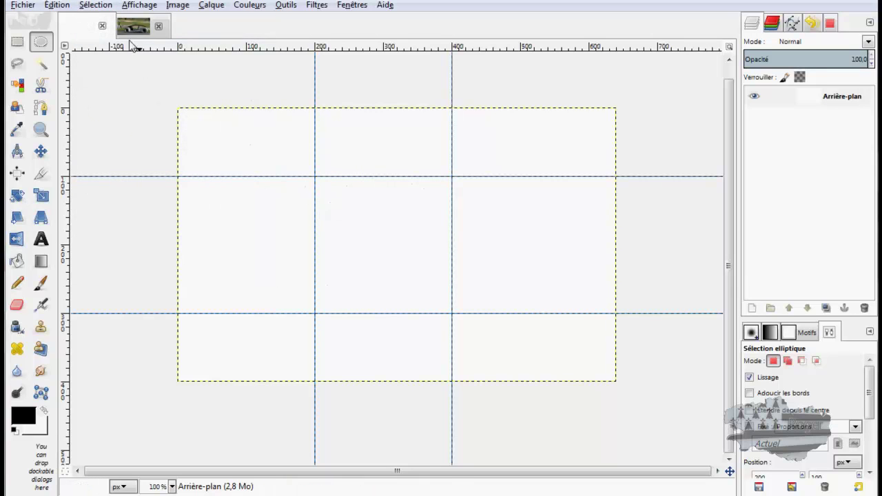
- Turn off snapping to guides and make a rectangular selection extending slightly past the 400 px vertical and 300 px horizontal guides
left_click(95, 6)
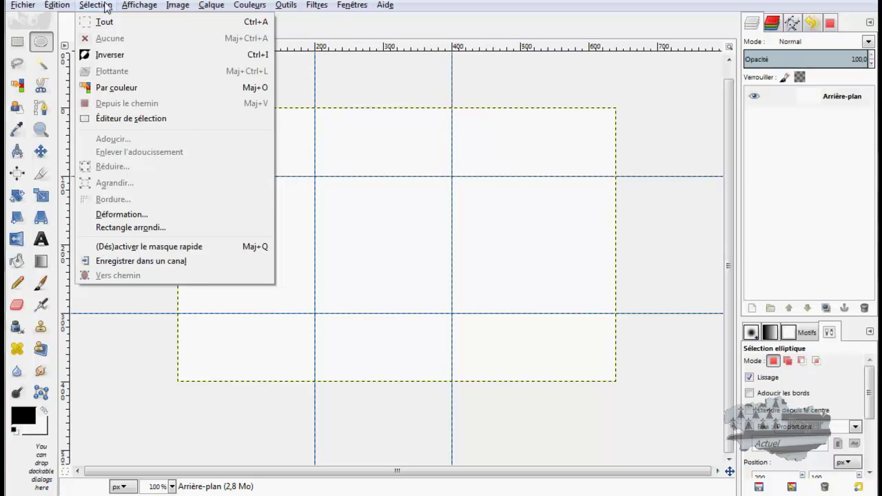
mouse_move(138, 7)
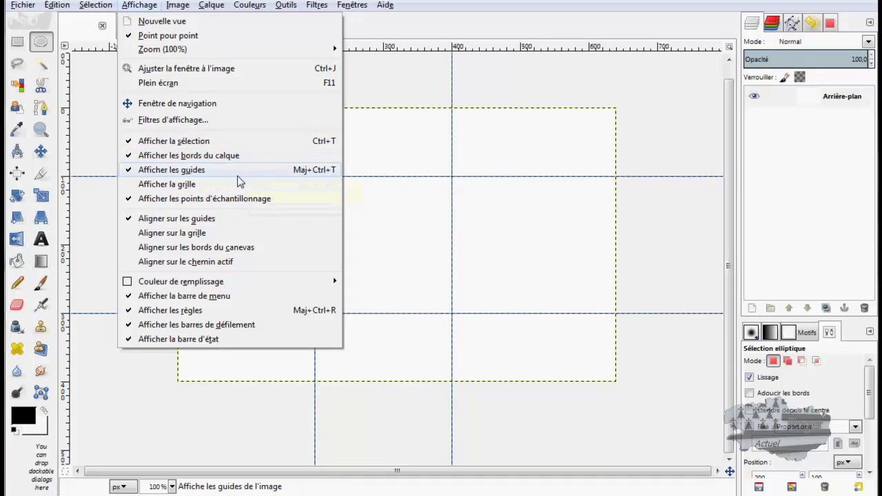
left_click(177, 219)
left_click(17, 42)
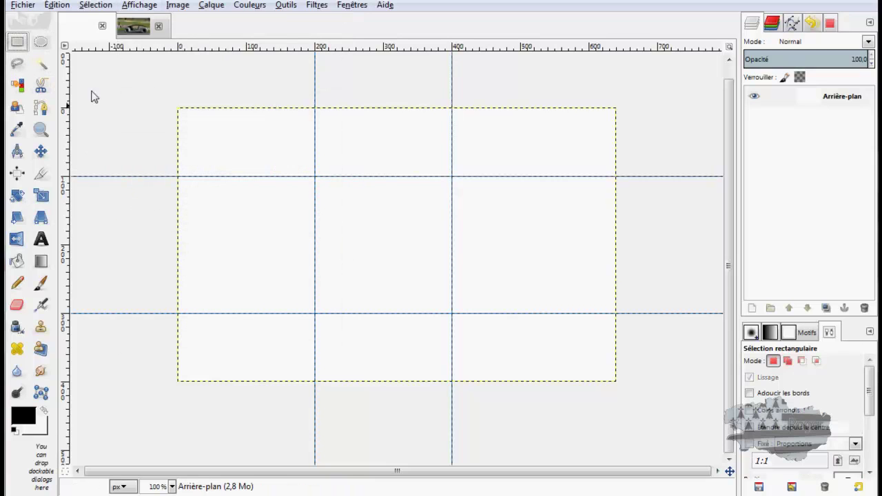
left_click_drag(315, 175, 466, 325)
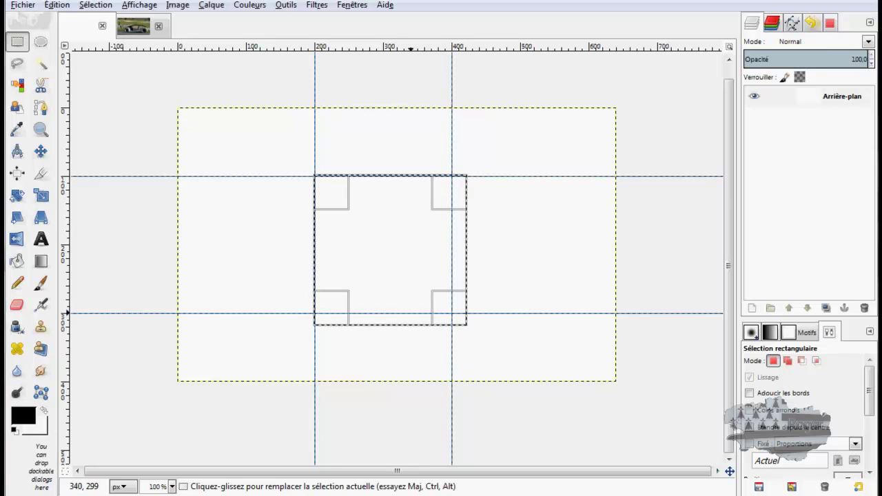
- Turn snapping to guides back on and adjust two opposite corners of the selection to the guide intersections
left_click(138, 6)
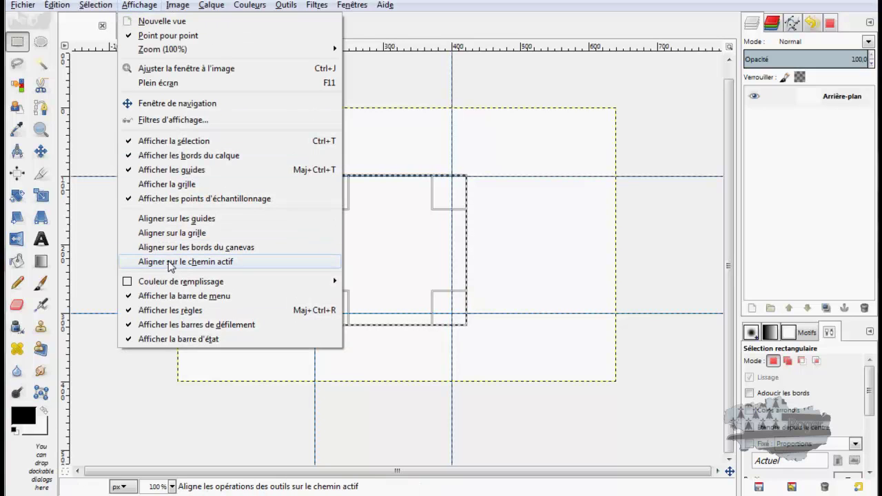
left_click(163, 218)
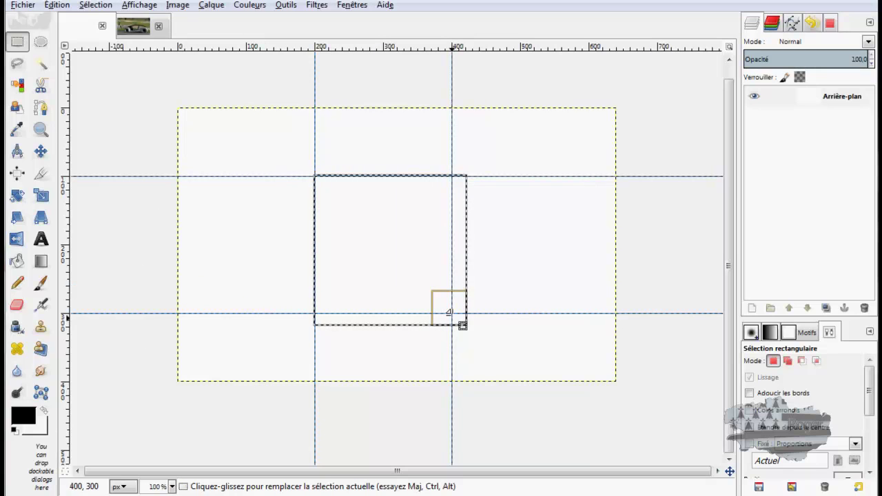
left_click_drag(460, 323, 441, 305)
left_click_drag(334, 195, 336, 199)
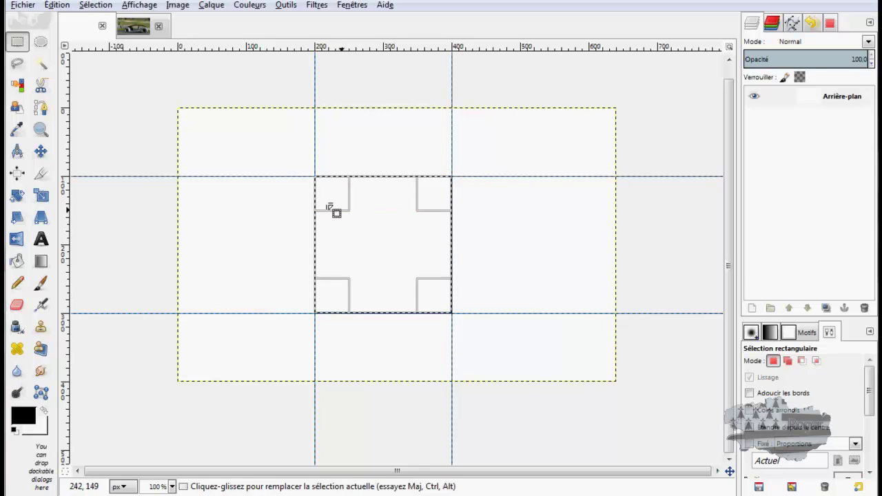
- Hide the guides and place another horizontal guide just above the square selection
left_click(143, 6)
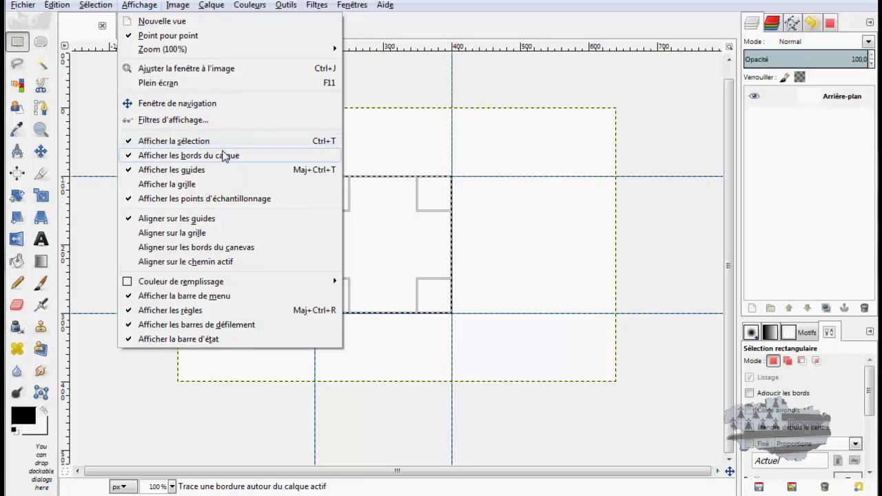
left_click(152, 172)
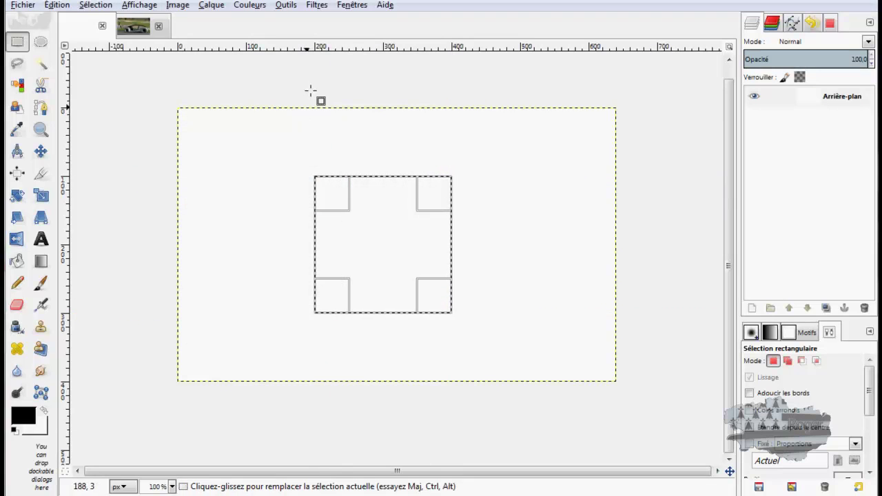
left_click_drag(374, 53, 383, 158)
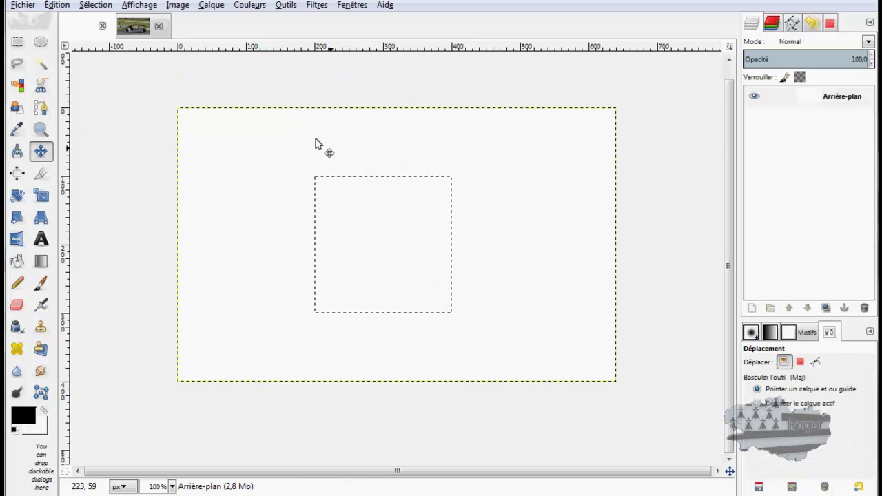
- Show the guides again and remove the extra horizontal guide above the selection
left_click(150, 5)
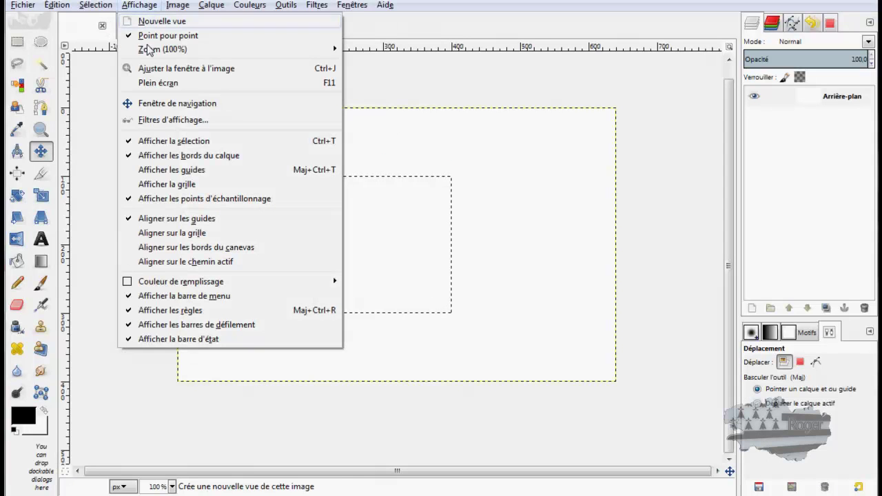
left_click(215, 170)
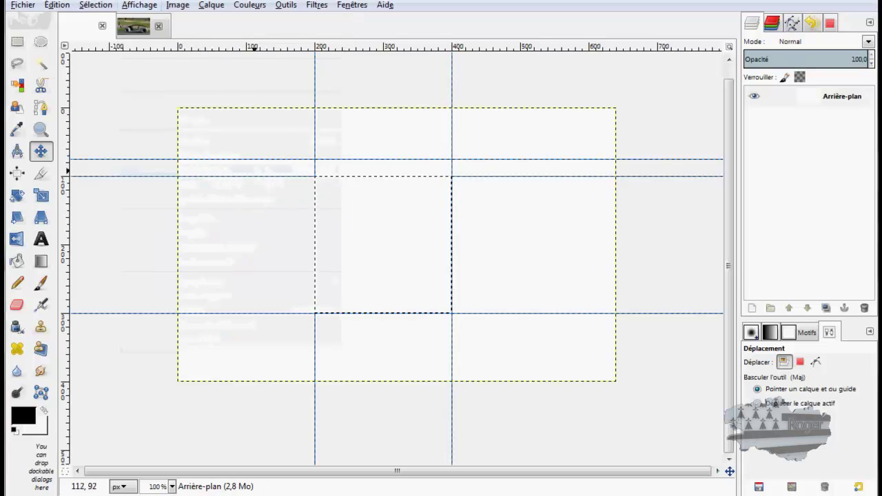
left_click_drag(378, 159, 388, 46)
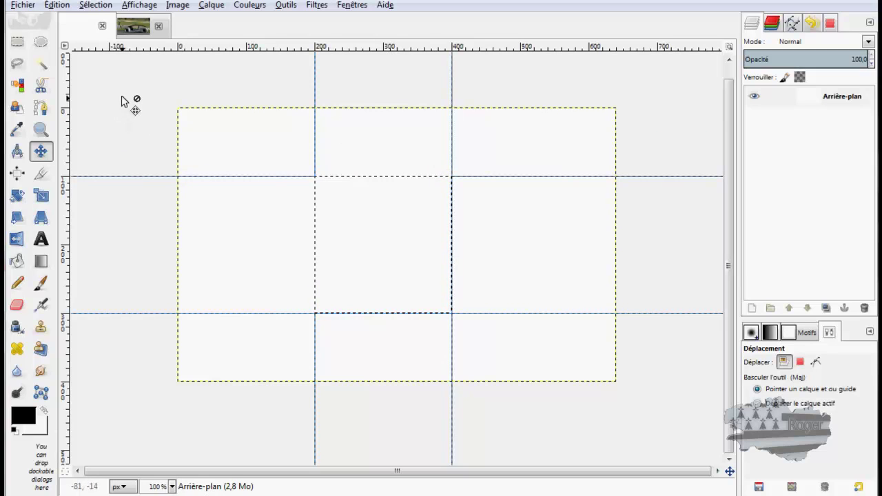
- Fill the square selection with black and measure its diagonal from the lower-left to the upper-right corner
left_click(16, 260)
left_click(384, 242)
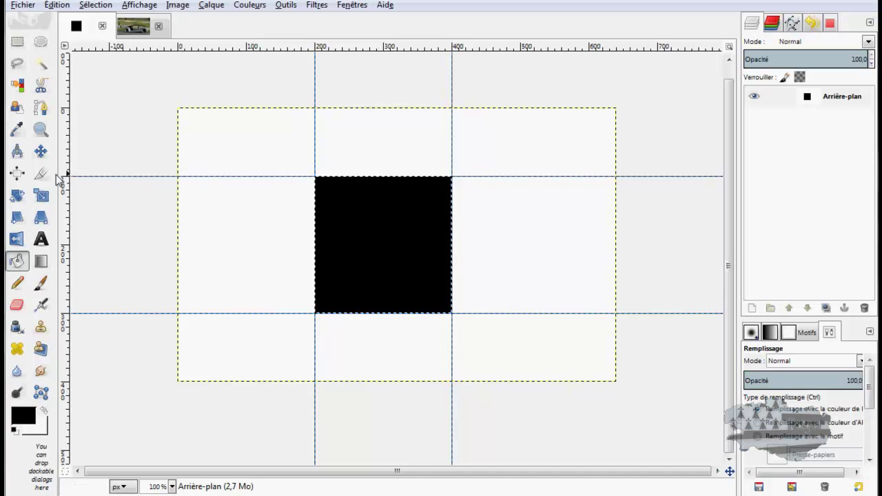
left_click(18, 152)
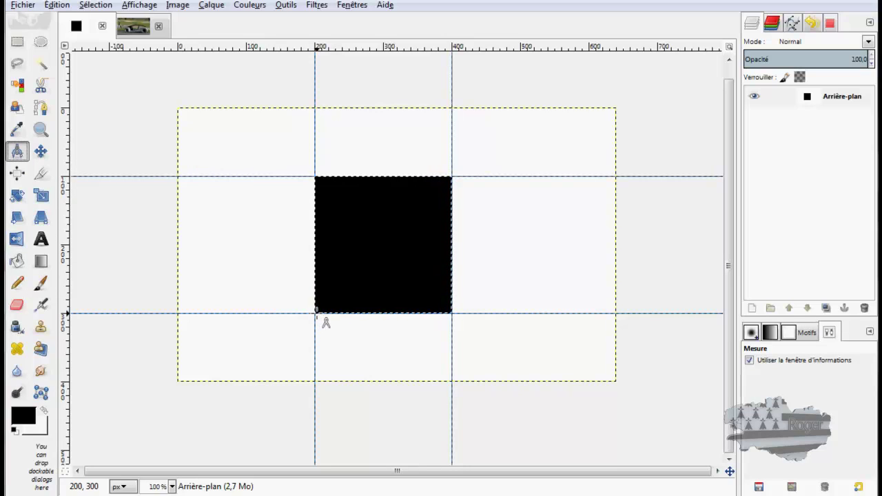
left_click_drag(317, 314, 452, 177)
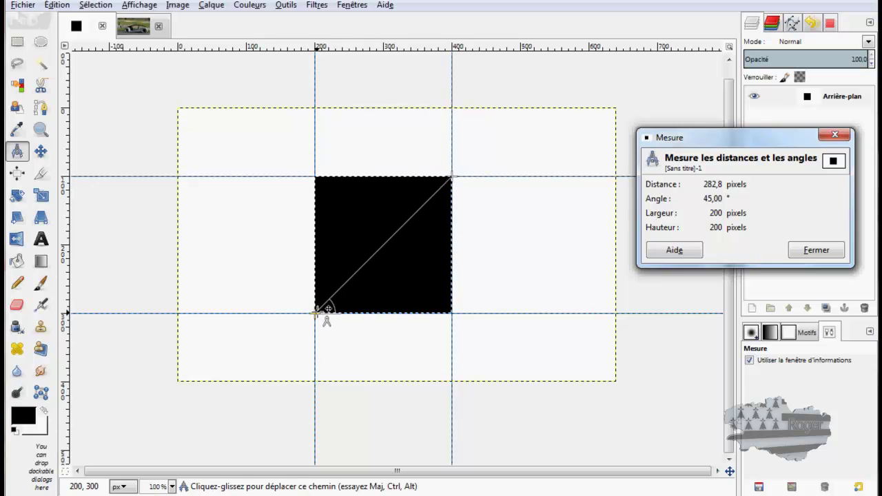
left_click(817, 252)
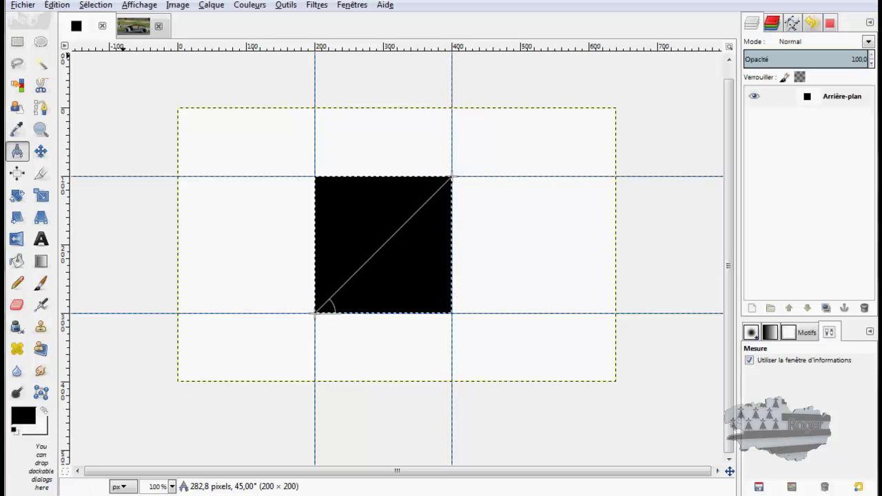
- Create a new 640 × 400 px image and draw a 45° measuring line about 171 px long on it
left_click(27, 5)
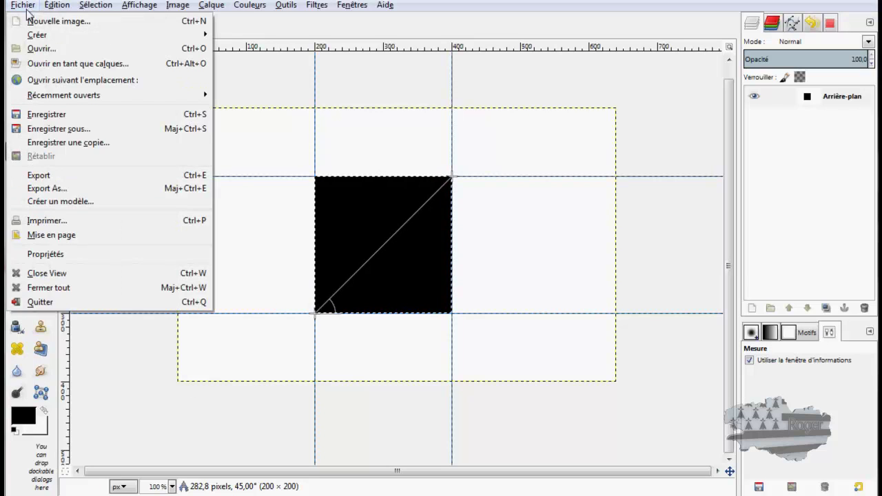
mouse_move(49, 5)
mouse_move(23, 5)
left_click(60, 20)
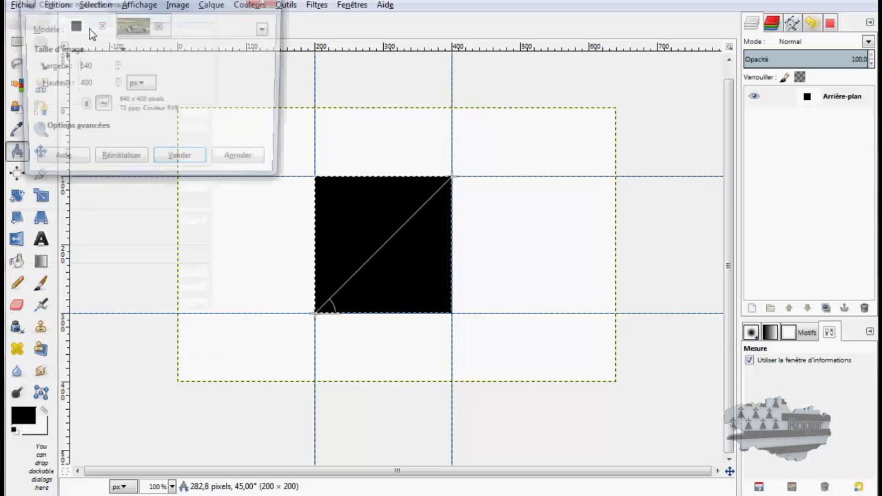
left_click(176, 159)
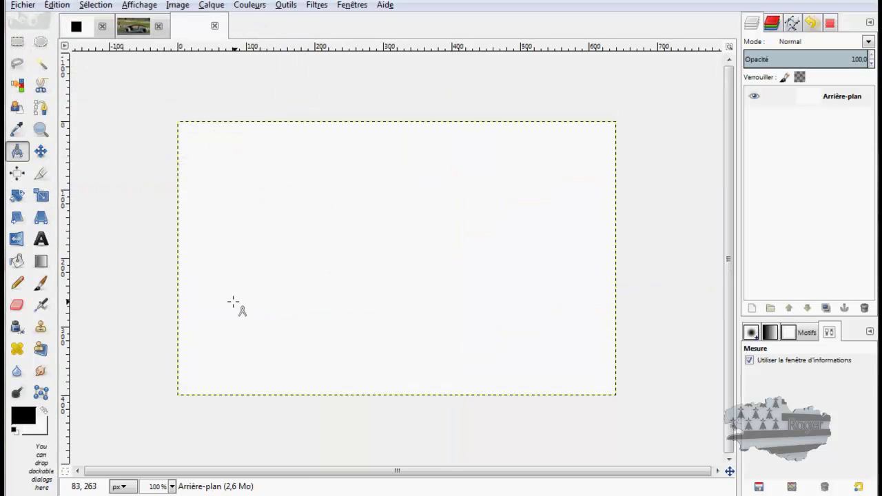
left_click_drag(213, 278, 299, 198)
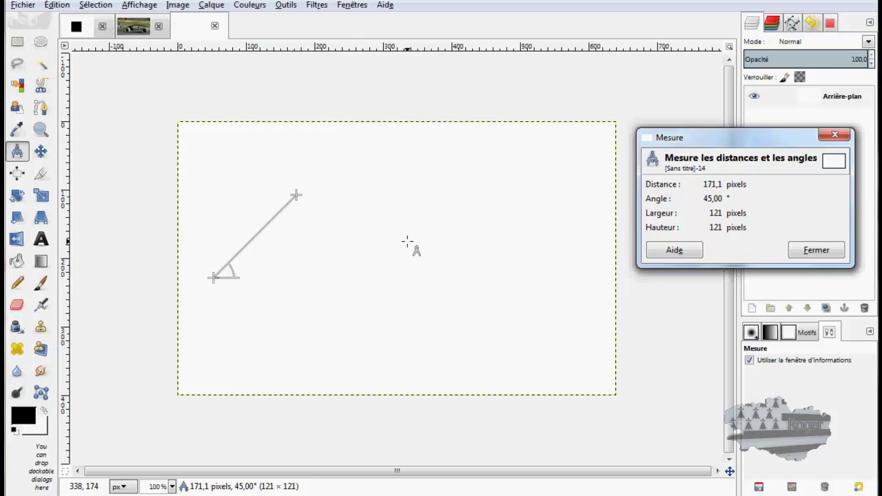
- Switch to the electric car image and measure the slope of the road edge across its full width
left_click(138, 31)
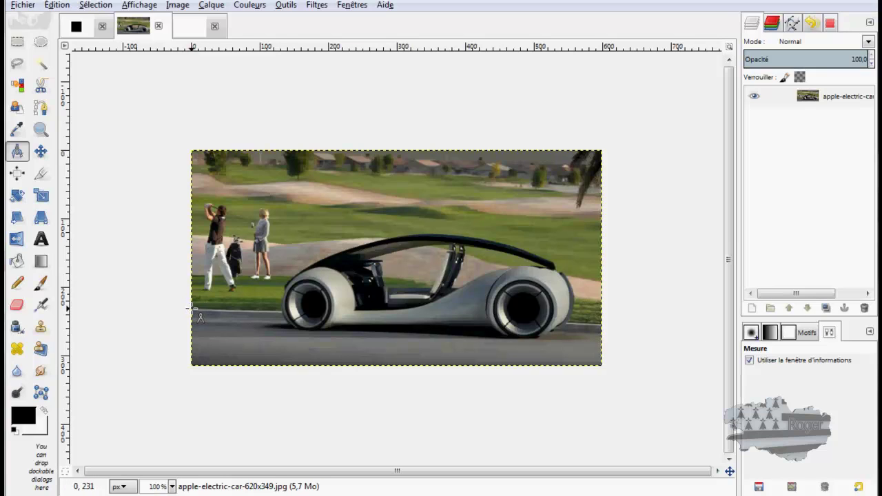
left_click_drag(193, 310, 603, 325)
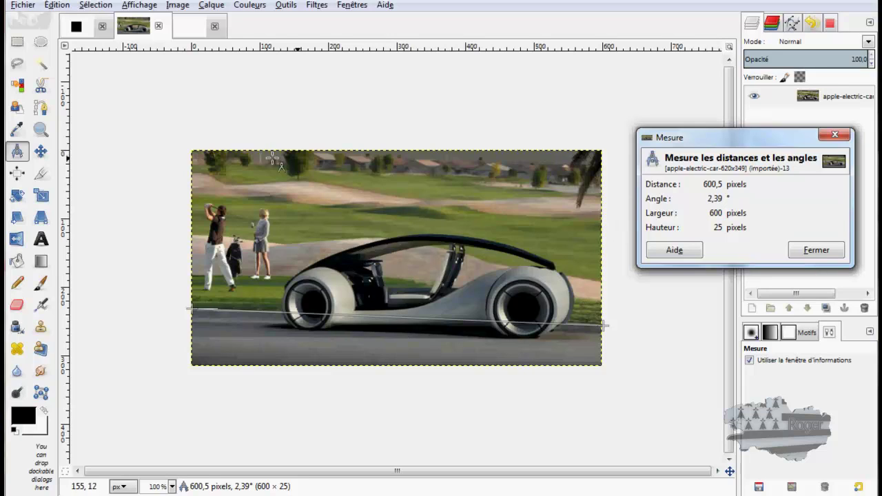
left_click(17, 198)
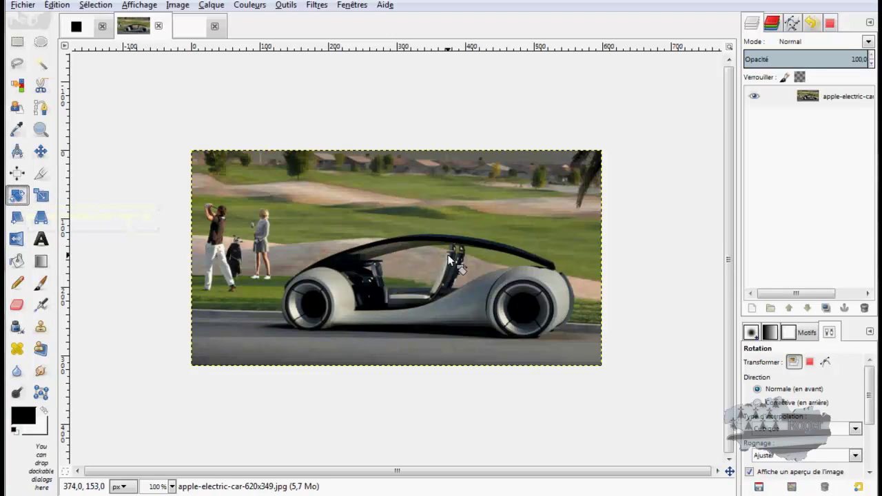
left_click(450, 259)
left_click_drag(469, 96, 589, 73)
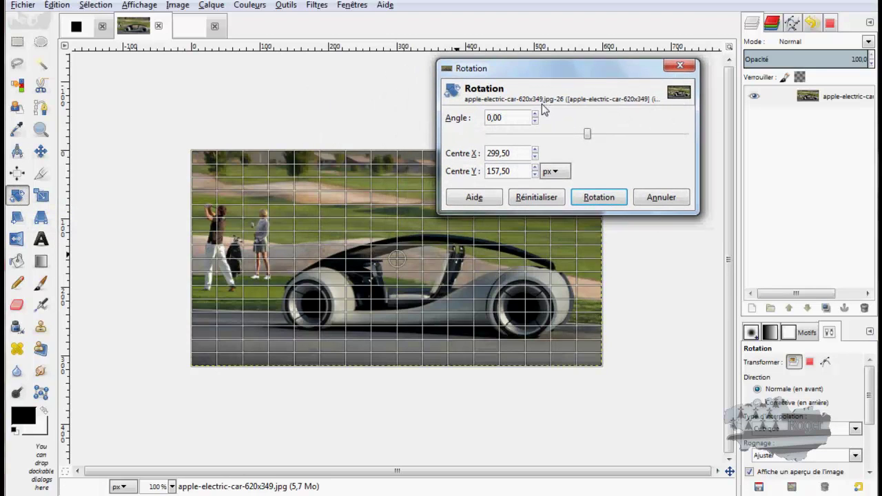
left_click(679, 65)
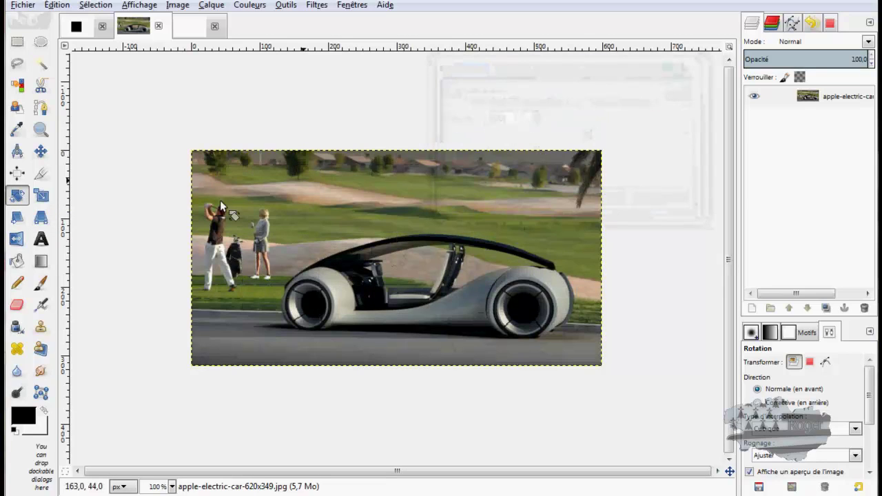
- Measure the road edge's angle again from one side of the car image to the other, and close the measurement information
left_click(17, 151)
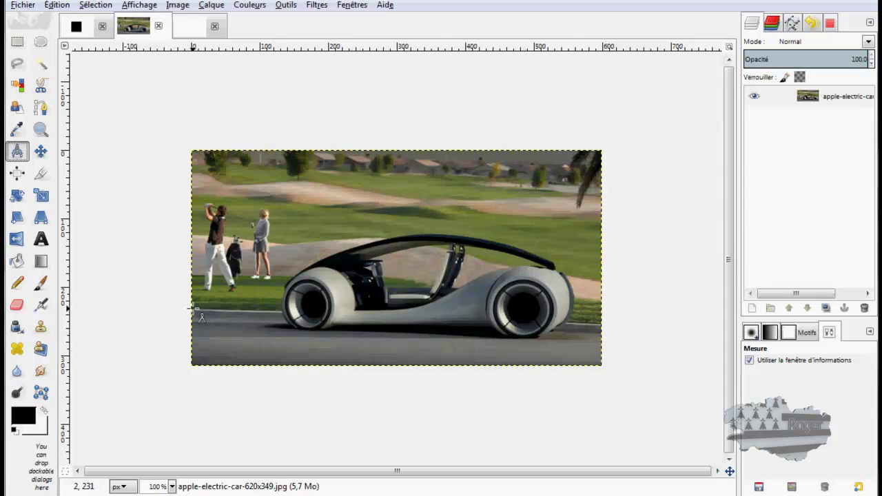
left_click_drag(193, 310, 607, 326)
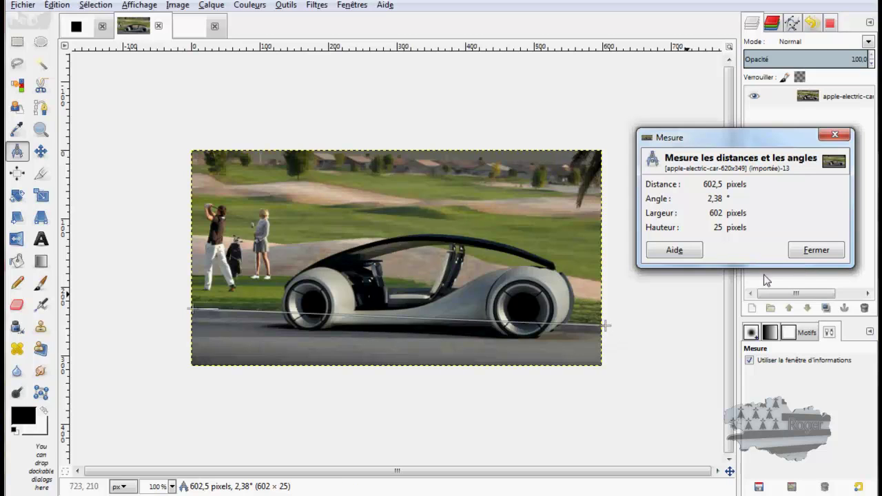
left_click(816, 250)
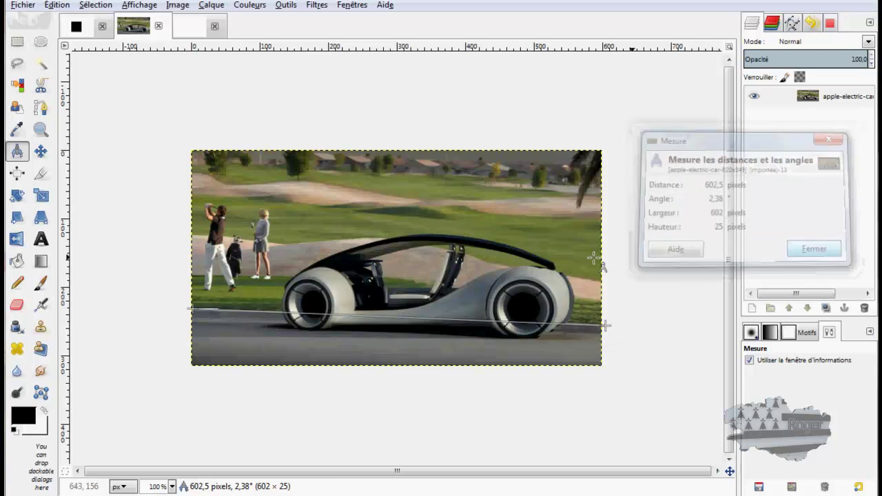
- Rotate the electric car layer by -2.40° about its default centre to level the road edge
left_click(18, 197)
left_click(398, 268)
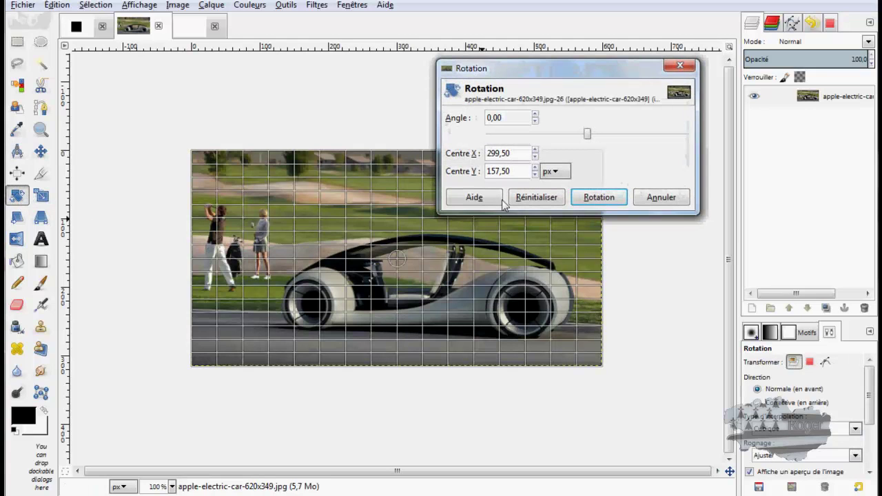
left_click(536, 115)
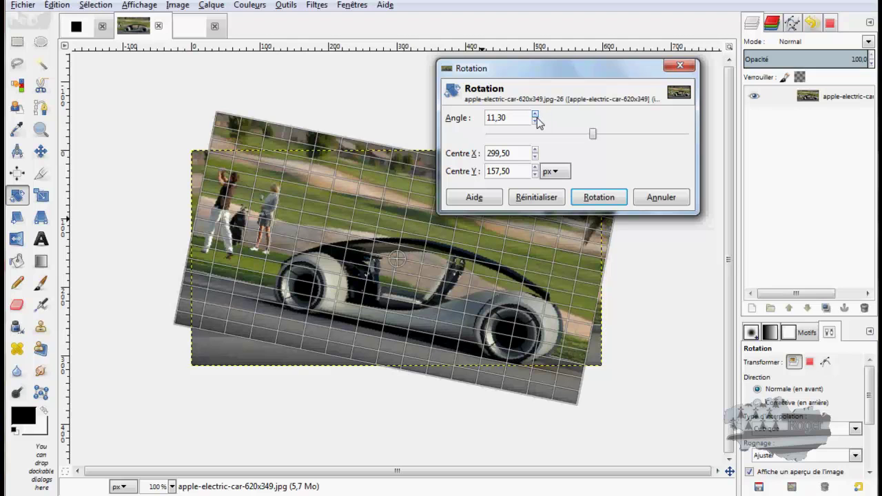
left_click(536, 122)
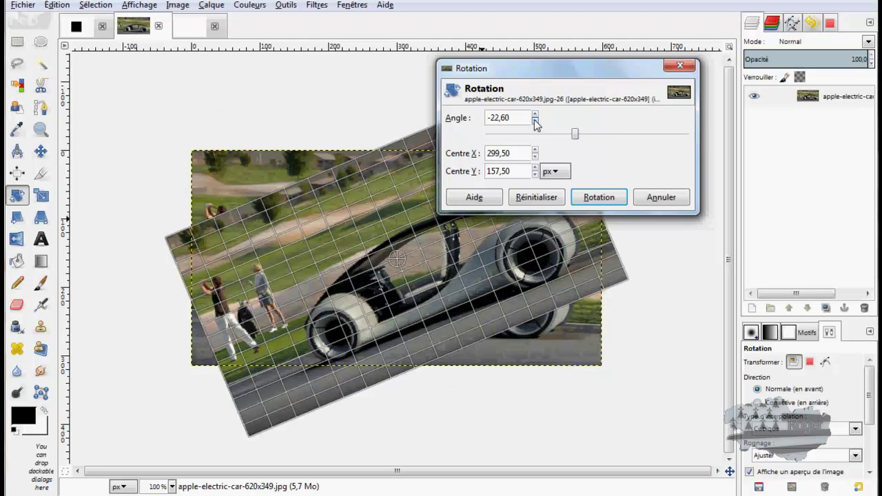
left_click(536, 115)
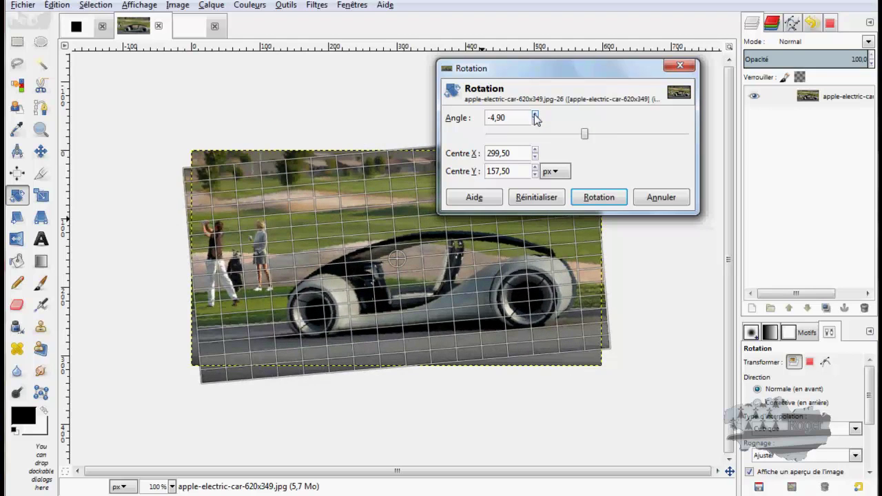
left_click(535, 115)
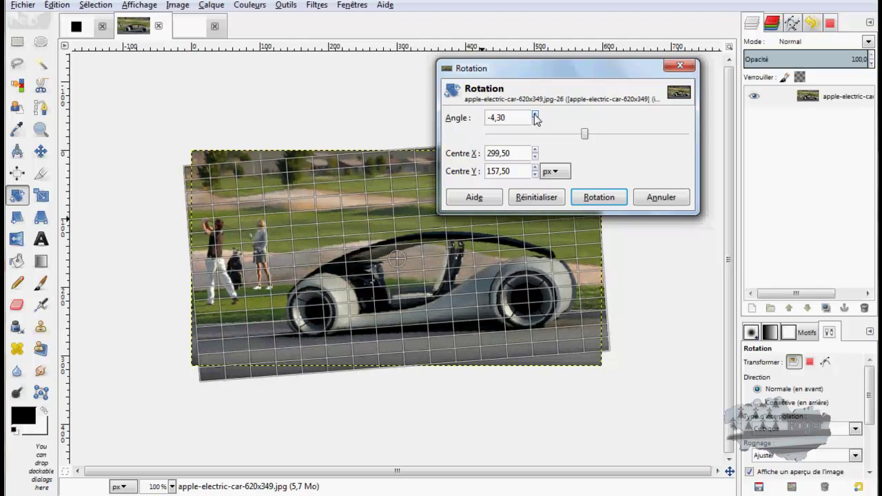
left_click(536, 115)
left_click(536, 115)
left_click(536, 115)
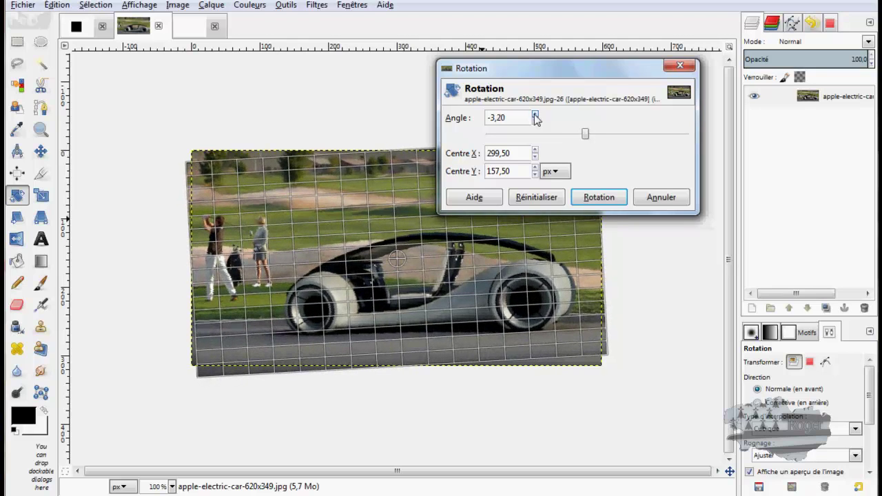
left_click(535, 115)
left_click(535, 115)
left_click(535, 115)
left_click(536, 115)
left_click(536, 115)
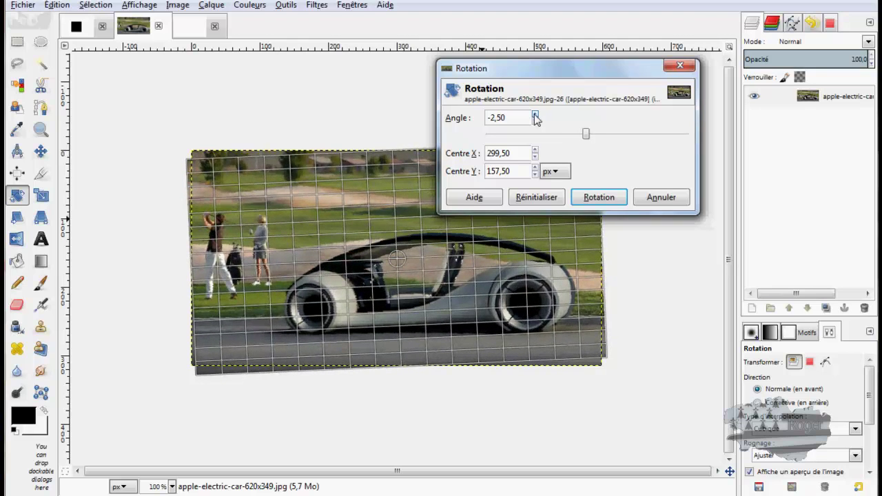
left_click(536, 116)
left_click(536, 115)
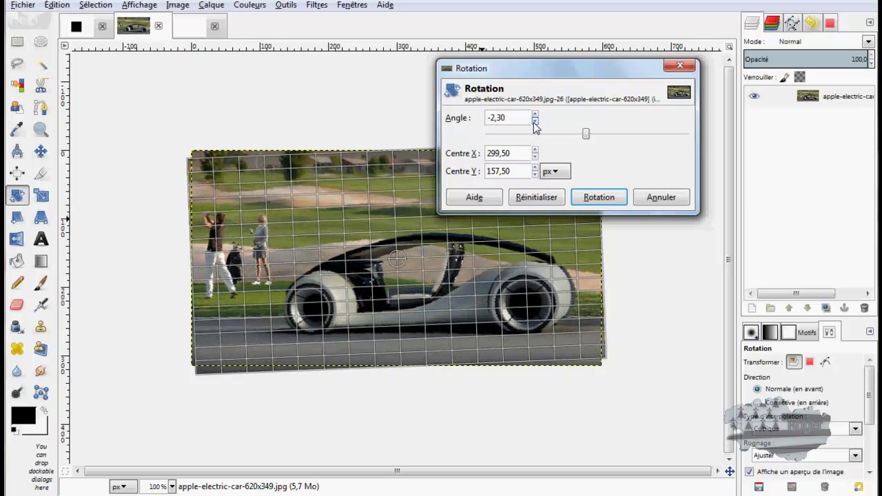
left_click(535, 121)
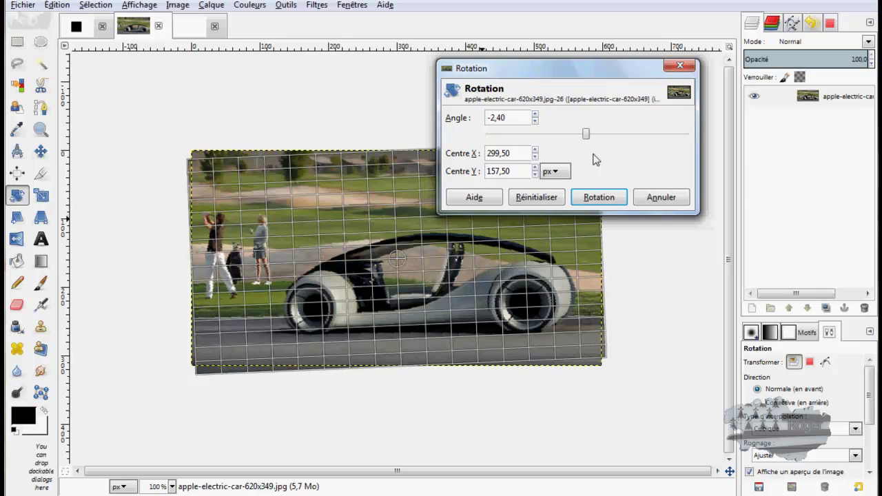
left_click(603, 197)
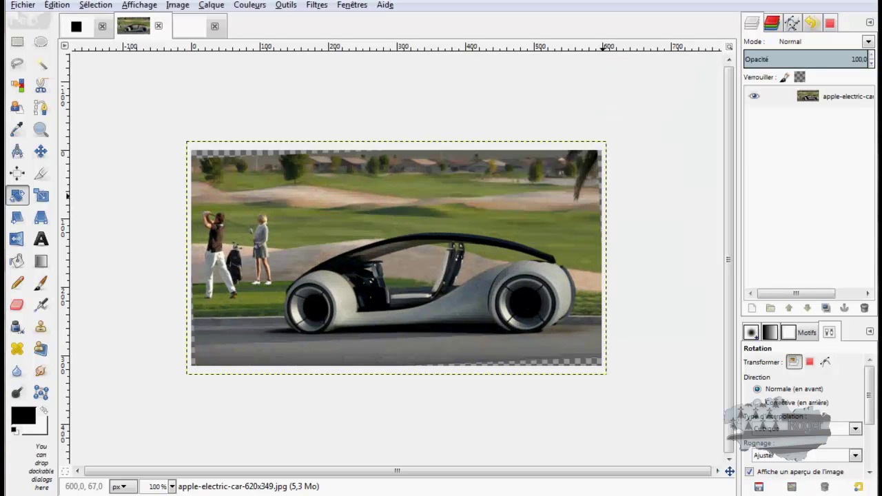
- Measure the road edge's angle across the full width of the rotated car image, adjust the line's end point, and close the measurement information
left_click(18, 153)
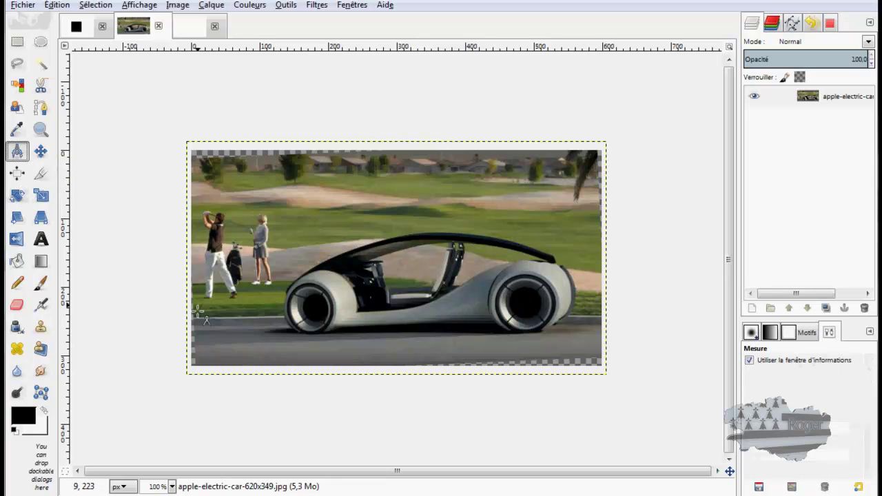
left_click_drag(194, 318, 609, 317)
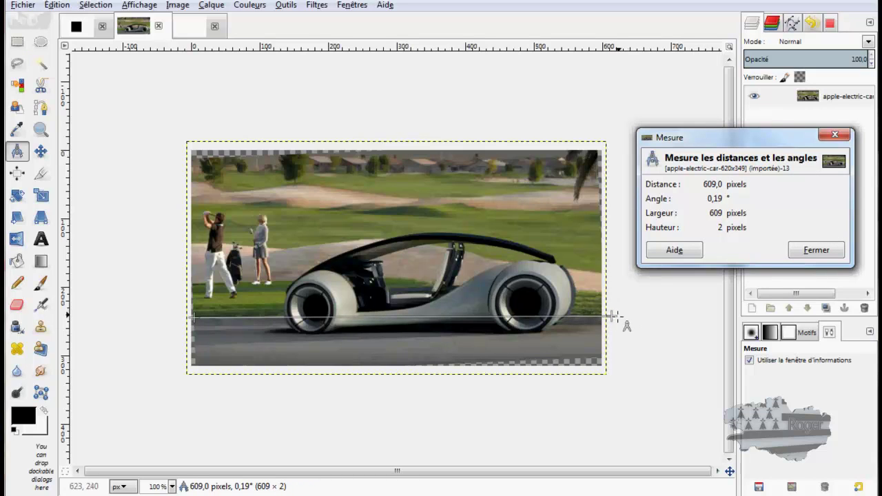
left_click_drag(611, 316, 616, 317)
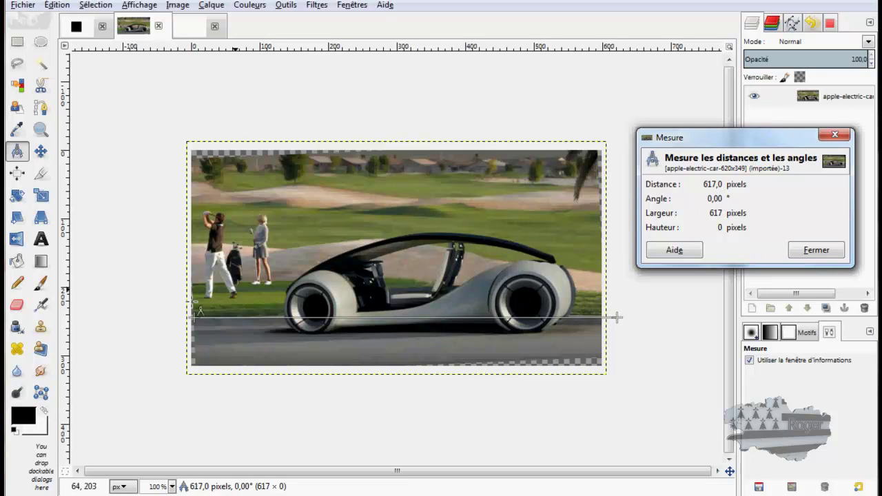
left_click(808, 252)
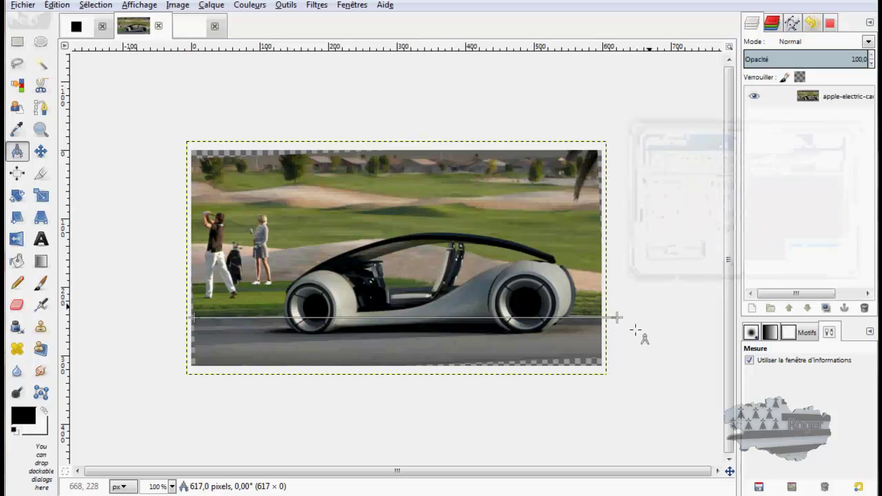